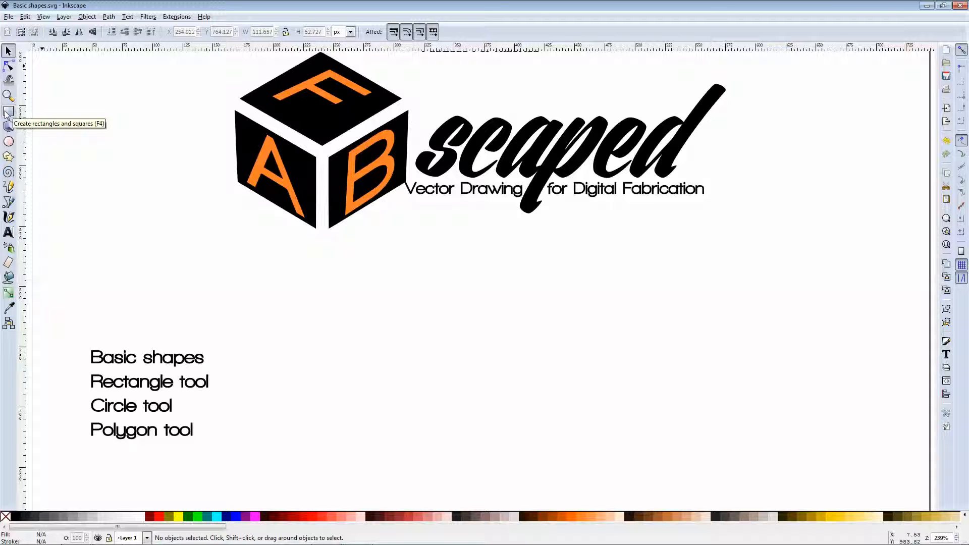
# Step: Draw three blue rectangles below the logo: about 238 × 115 px in the middle, one over the text list, and about 128 × 141 px opposite
pyautogui.click(6, 112)
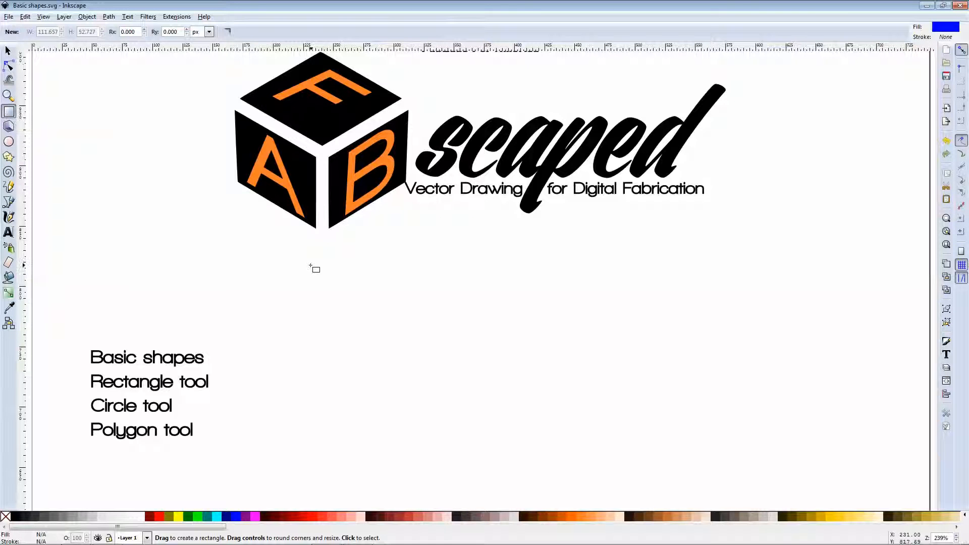
pyautogui.moveTo(307, 265); pyautogui.dragTo(593, 404)
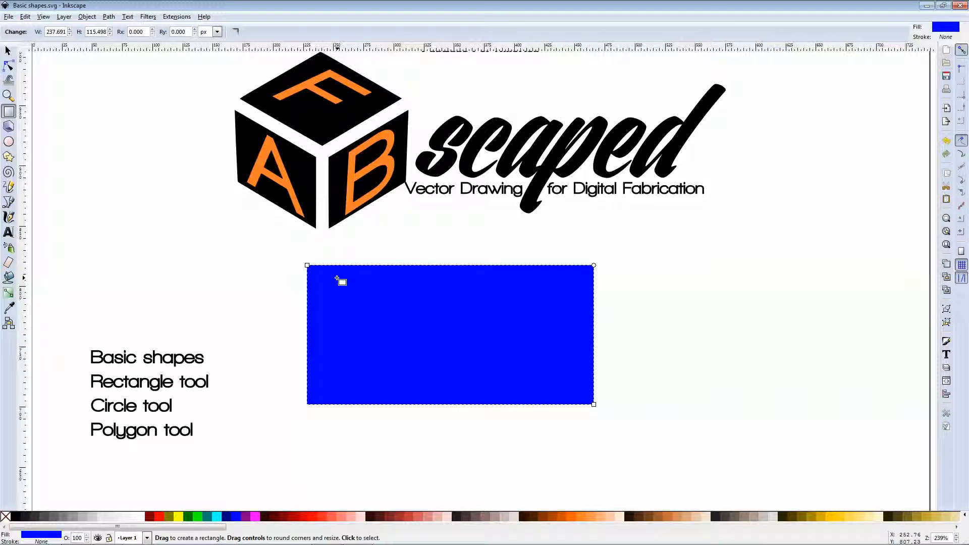
pyautogui.moveTo(99, 222); pyautogui.dragTo(238, 352)
pyautogui.moveTo(674, 209); pyautogui.dragTo(829, 379)
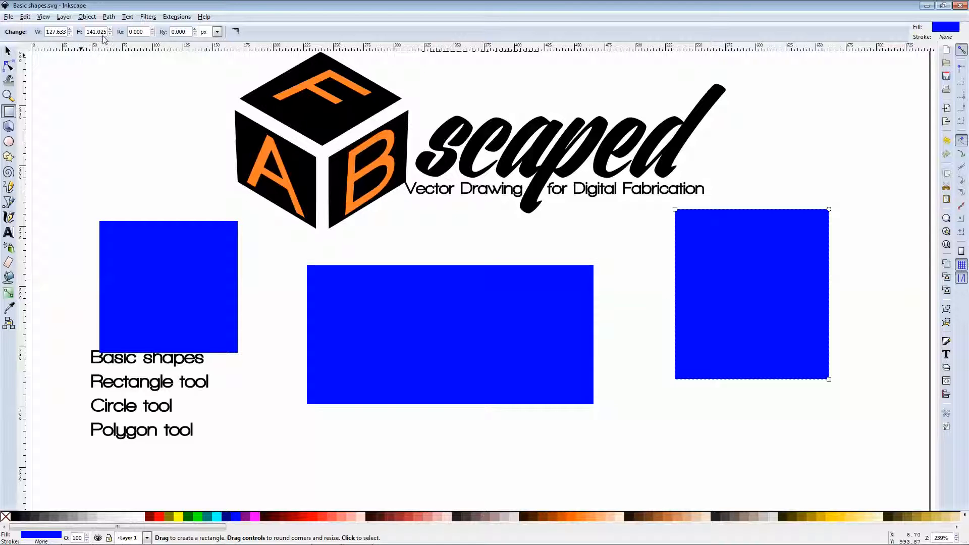
# Step: Enlarge the rightmost rectangle to about 151 px wide and 155 px high
pyautogui.click(69, 30)
pyautogui.click(70, 30)
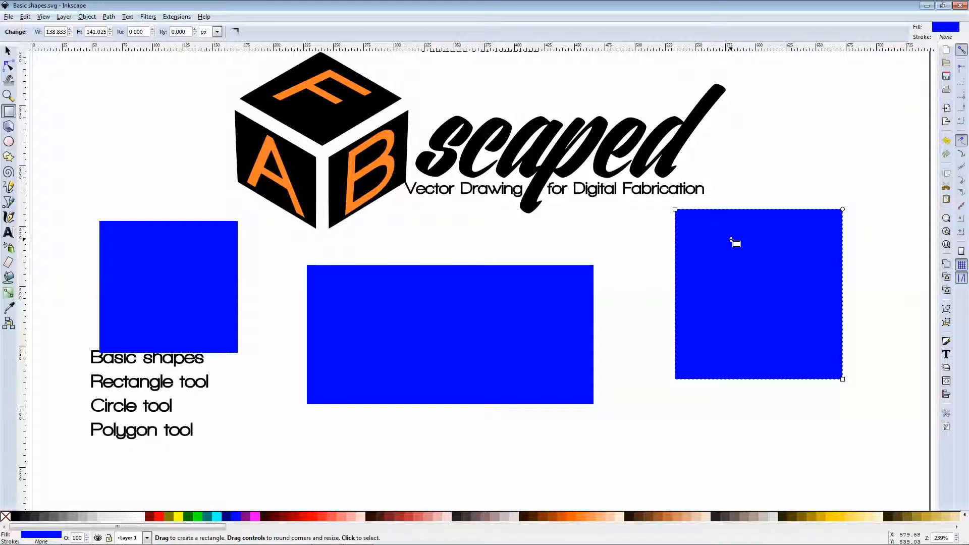
pyautogui.click(70, 30)
pyautogui.click(110, 29)
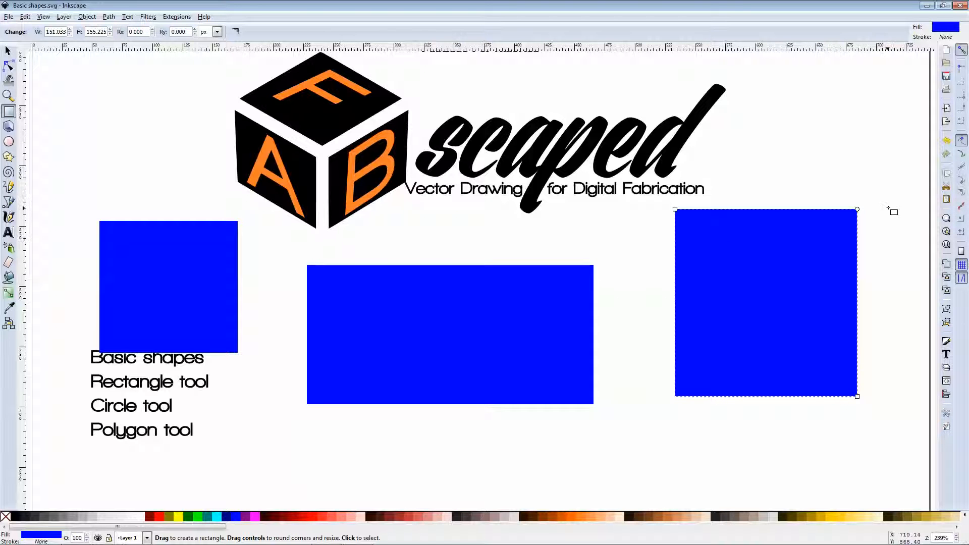
# Step: Round the rightmost rectangle's corners to a horizontal radius of 50.5 px and a vertical radius of about 46.5 px
pyautogui.moveTo(857, 209); pyautogui.dragTo(857, 217)
pyautogui.click(152, 29)
pyautogui.click(152, 29)
pyautogui.click(195, 30)
pyautogui.click(152, 29)
pyautogui.click(152, 30)
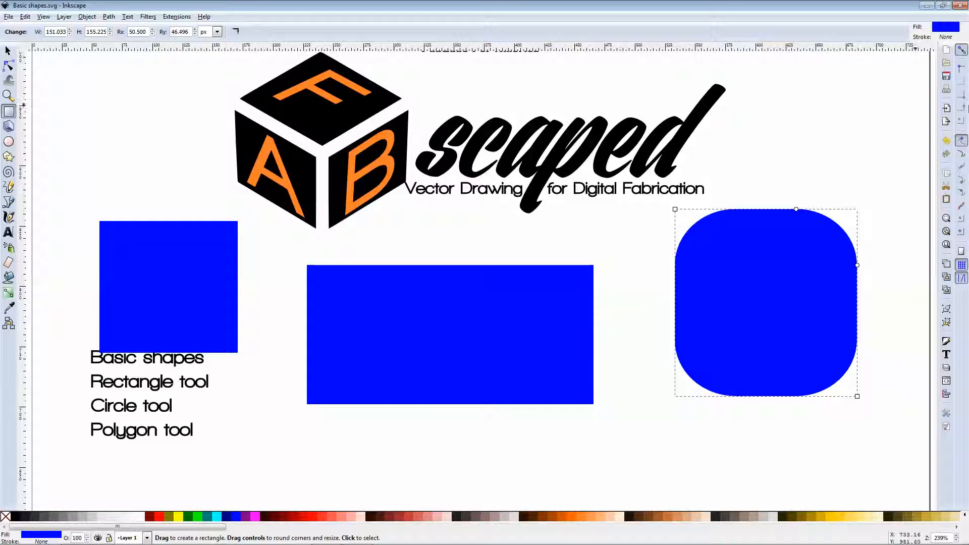
# Step: Square off the rightmost rectangle's corners and round them again to radii of about 68.2 px horizontally and 46.5 px vertically
pyautogui.moveTo(857, 266); pyautogui.dragTo(861, 192)
pyautogui.moveTo(797, 210); pyautogui.dragTo(886, 194)
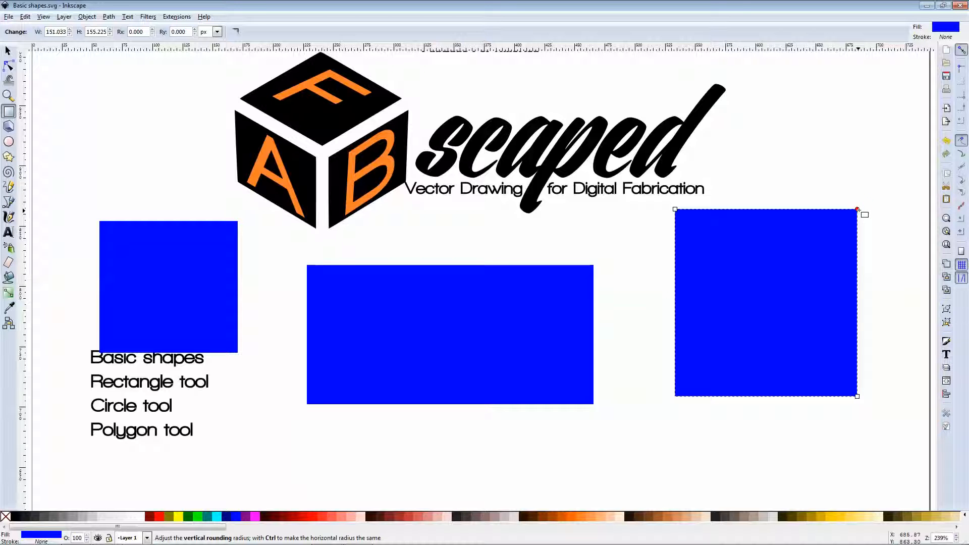
pyautogui.moveTo(875, 253); pyautogui.dragTo(875, 253)
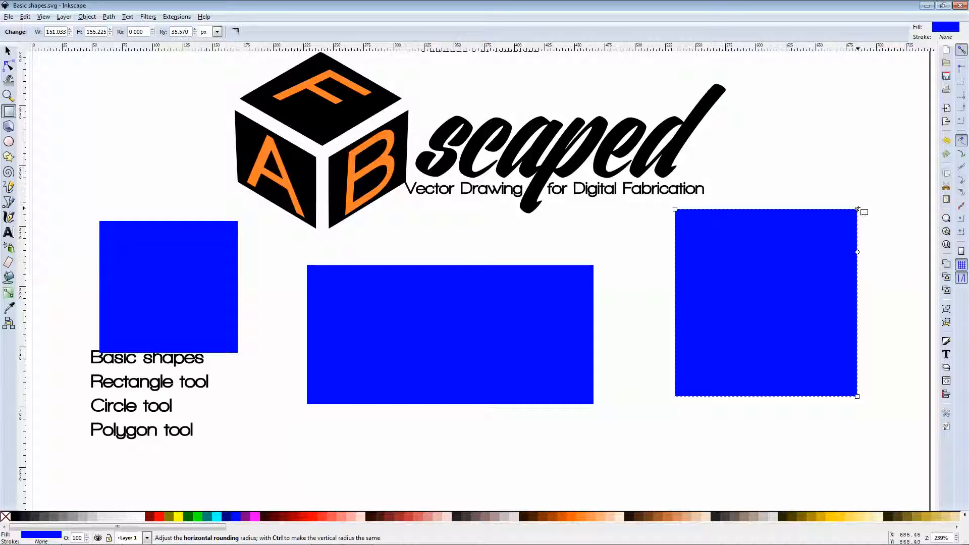
pyautogui.moveTo(857, 209); pyautogui.dragTo(799, 209)
pyautogui.moveTo(858, 253); pyautogui.dragTo(857, 264)
pyautogui.moveTo(798, 209); pyautogui.dragTo(775, 209)
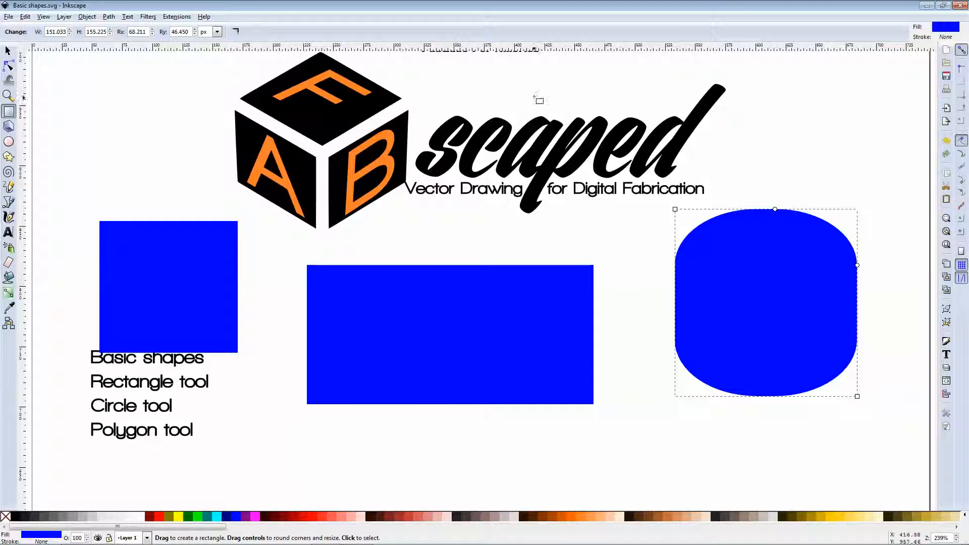
# Step: Delete the rounded rectangle on the right side of the page
pyautogui.click(8, 50)
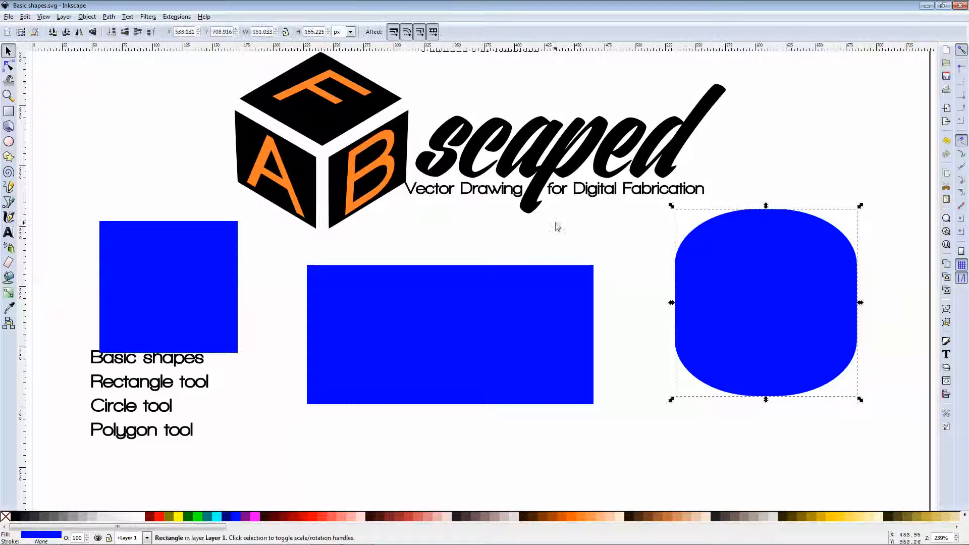
pyautogui.press('Delete')
# Step: Try the corner-rounding handle on the middle blue rectangle
pyautogui.click(525, 269)
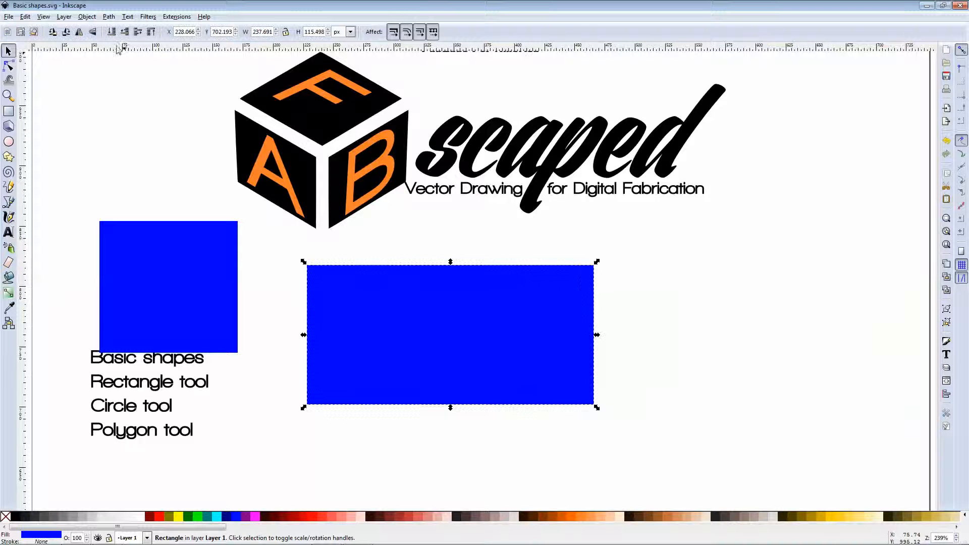
pyautogui.click(8, 112)
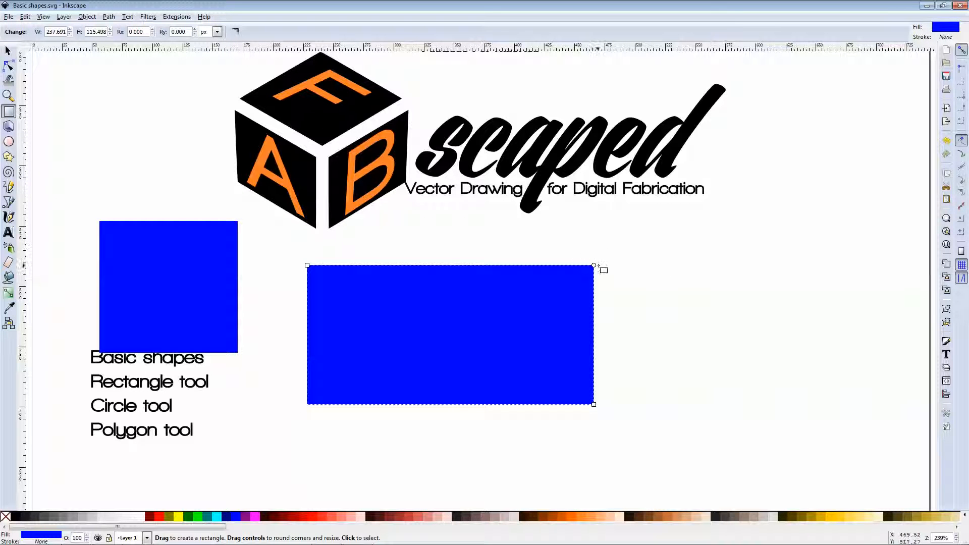
pyautogui.moveTo(594, 265); pyautogui.dragTo(615, 262)
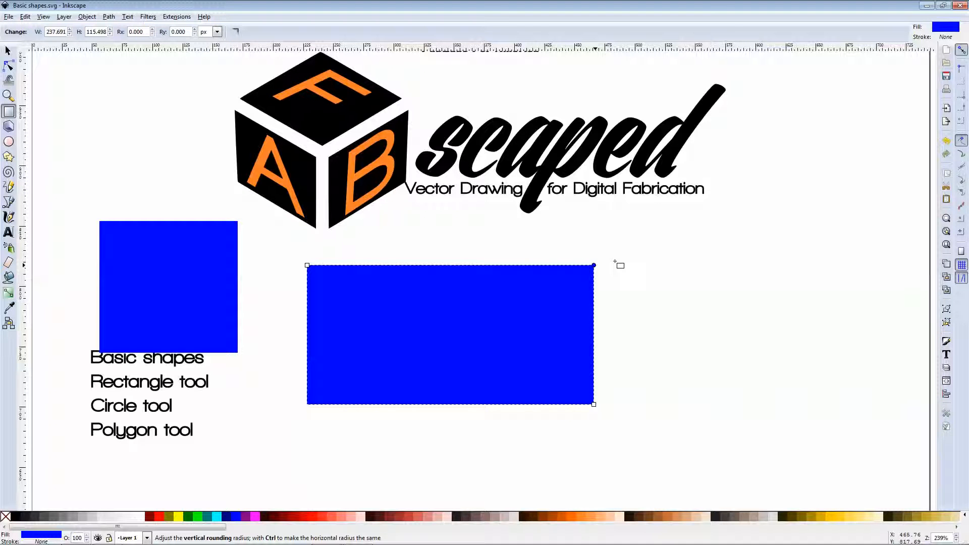
pyautogui.moveTo(619, 257); pyautogui.dragTo(619, 257)
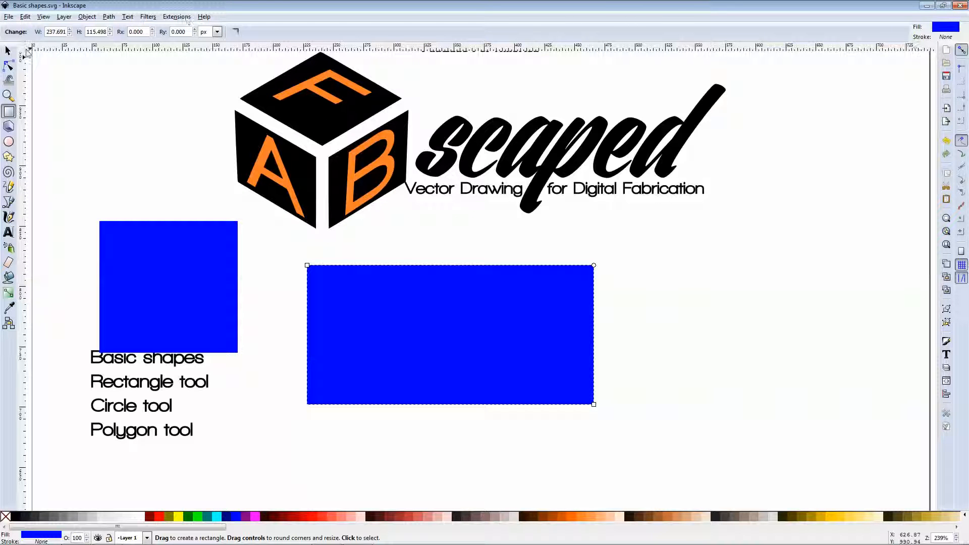
# Step: Pick orange as the fill for the Ellipse tool and undo the recolouring of the middle rectangle
pyautogui.click(9, 144)
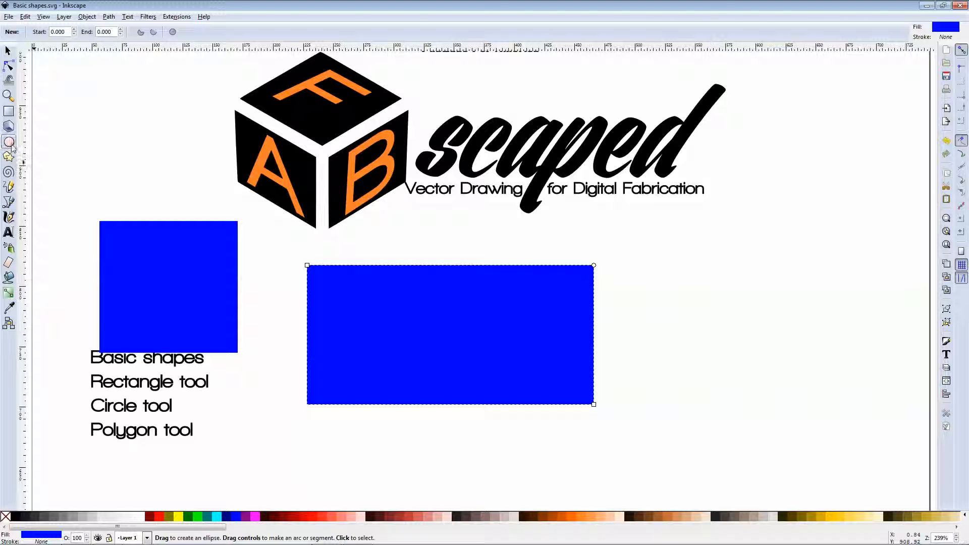
pyautogui.click(568, 516)
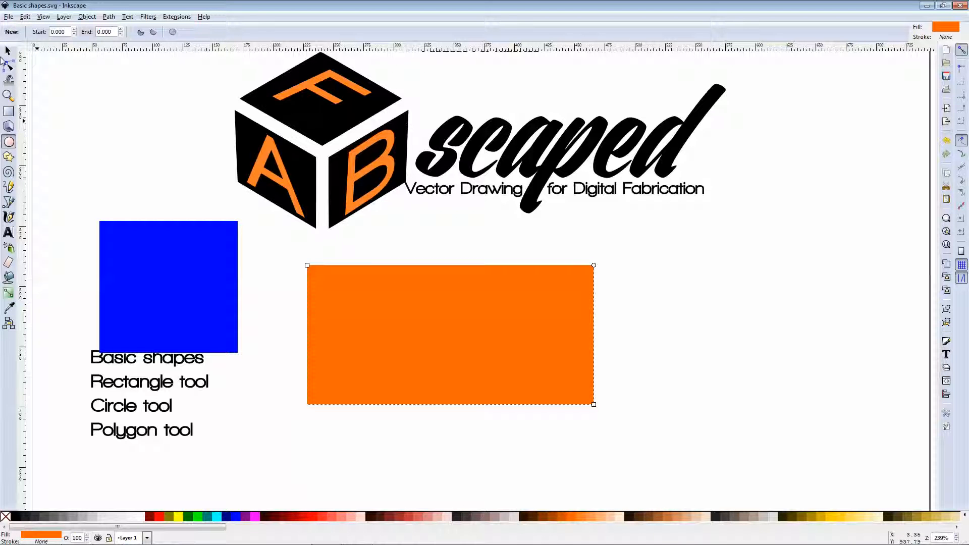
pyautogui.hotkey('ctrl', 'z')
# Step: Draw a large, nearly circular orange ellipse to the right of the middle blue rectangle
pyautogui.click(8, 142)
pyautogui.moveTo(646, 215); pyautogui.dragTo(770, 343)
pyautogui.moveTo(837, 348); pyautogui.dragTo(843, 422)
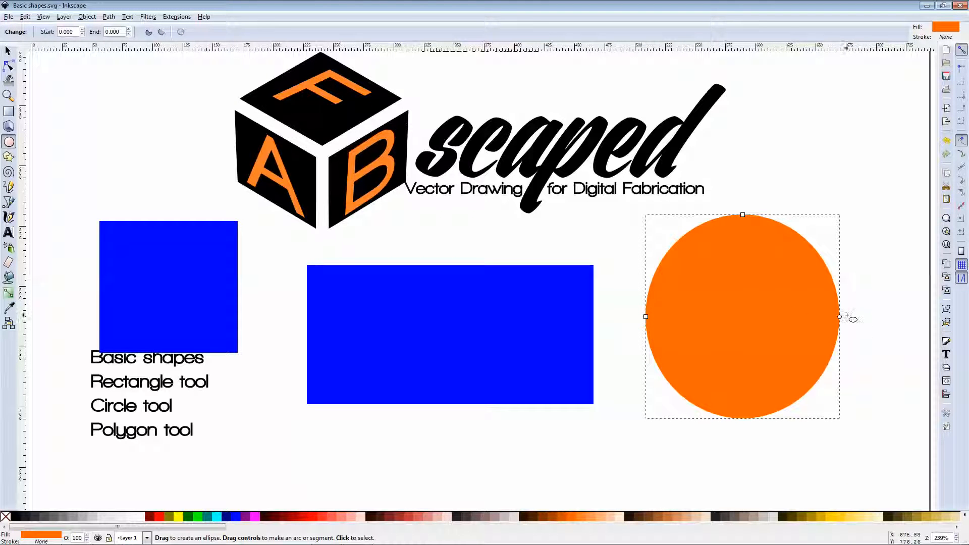
# Step: Turn the ellipse into a pie segment with a 290.9° start and about 208.7° end angle, and restore it to a whole ellipse
pyautogui.scroll(2, 865, 331)
pyautogui.scroll(-2, 807, 303)
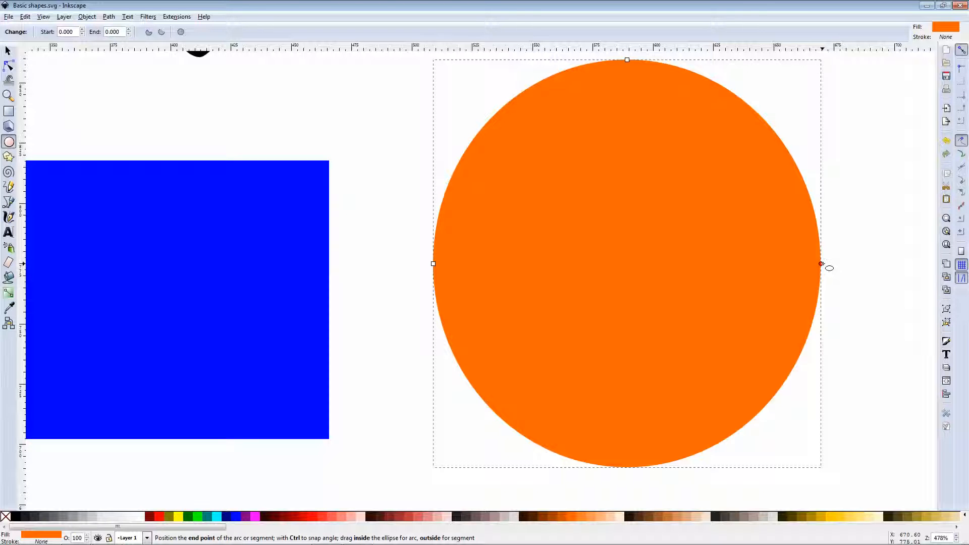
pyautogui.moveTo(822, 262); pyautogui.dragTo(513, 197)
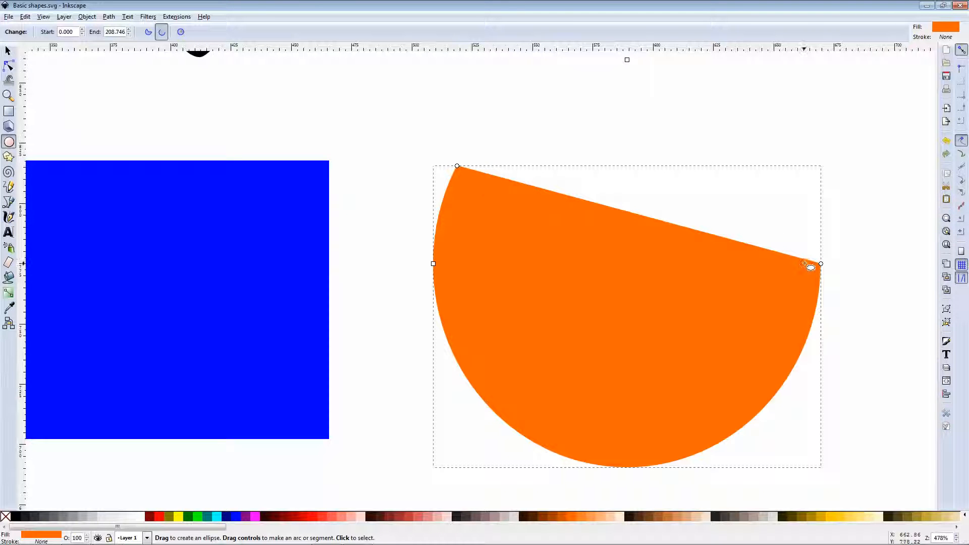
pyautogui.click(147, 33)
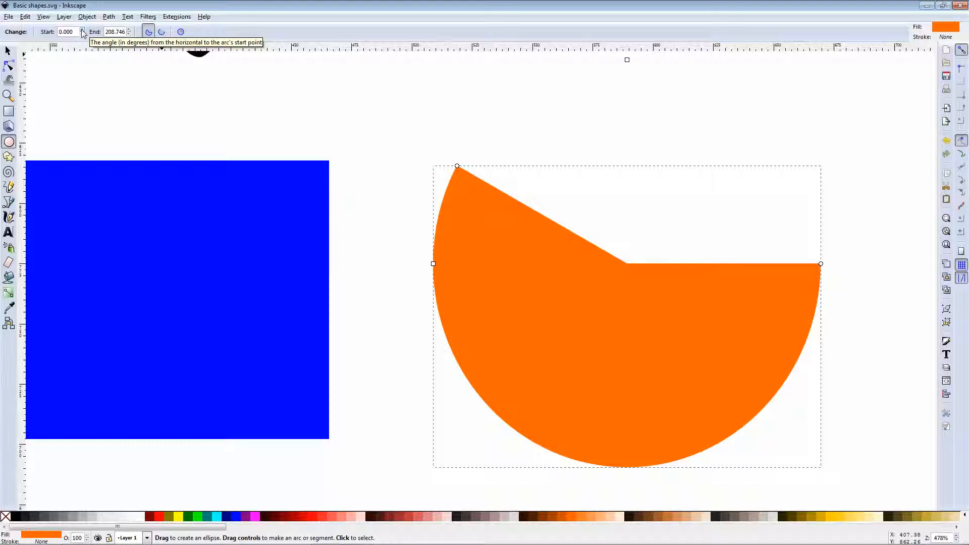
pyautogui.moveTo(82, 30); pyautogui.dragTo(83, 30)
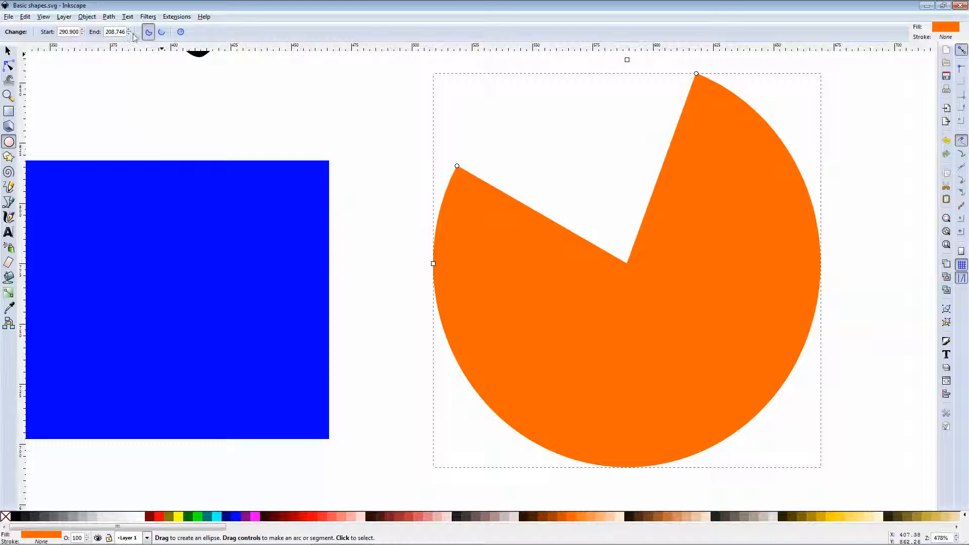
pyautogui.click(180, 32)
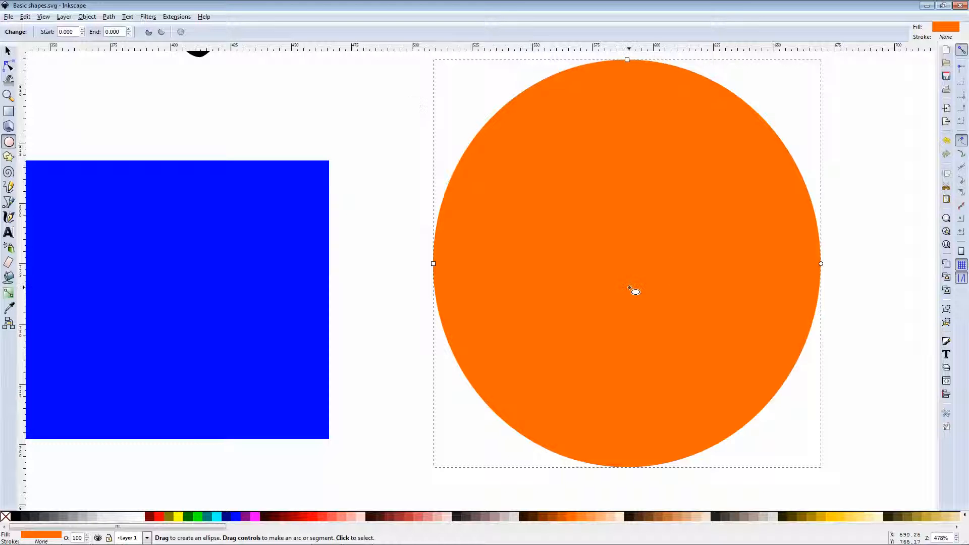
# Step: Reshape the orange ellipse into a flatter oval about 149 px wide and 107 px high, and deselect it
pyautogui.moveTo(433, 263)
pyautogui.mouseDown()
pyautogui.moveTo(512, 263)
pyautogui.moveTo(447, 263)
pyautogui.mouseUp()
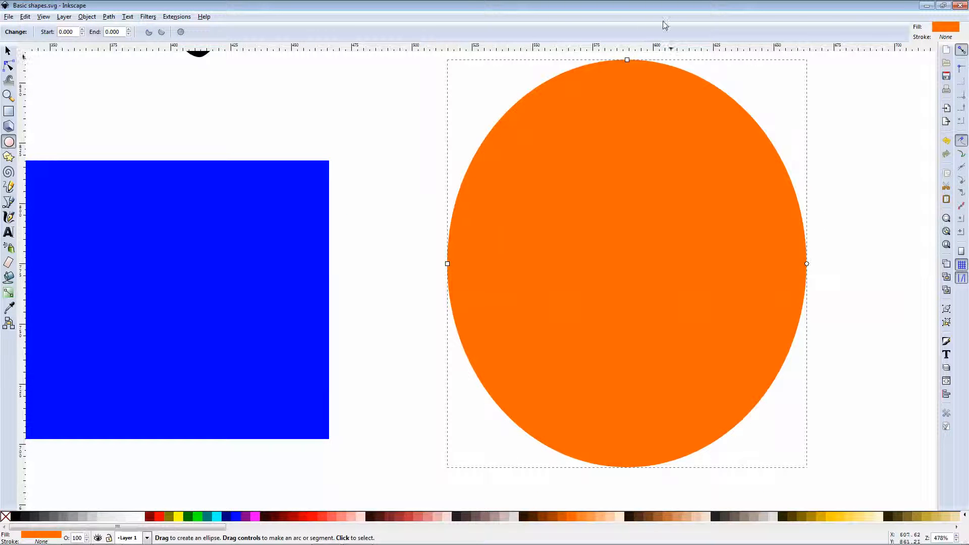
pyautogui.moveTo(627, 60); pyautogui.dragTo(682, 135)
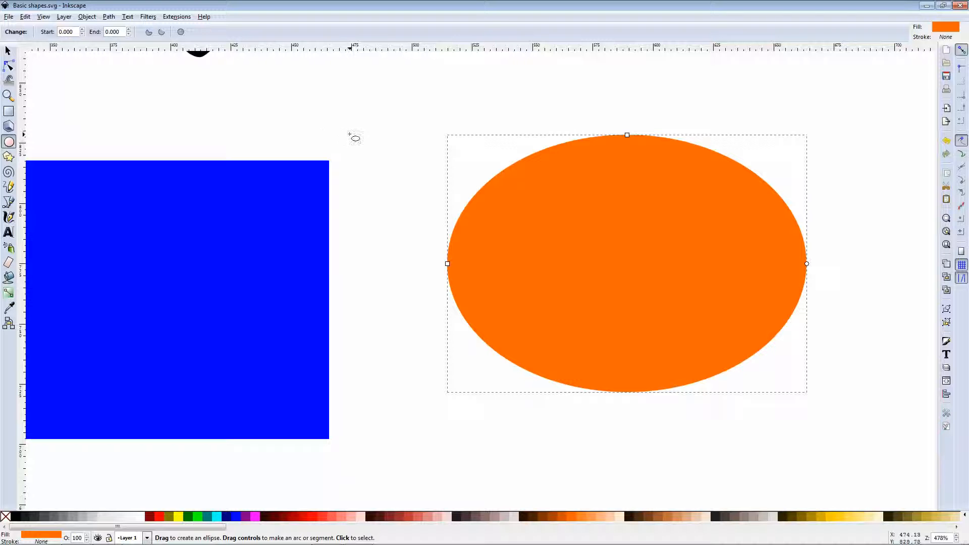
pyautogui.scroll(-1, 354, 134)
pyautogui.click(8, 51)
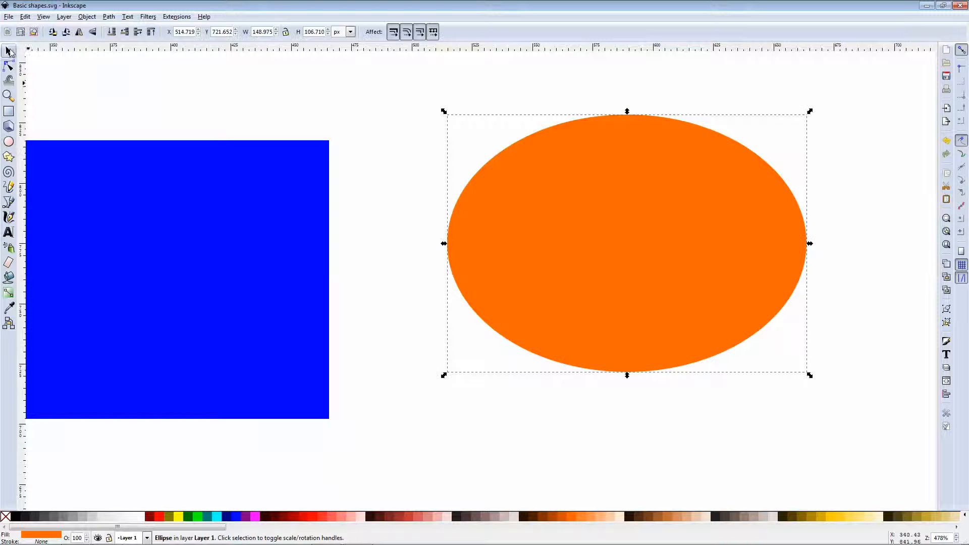
pyautogui.click(368, 118)
pyautogui.keyDown('ctrl'); pyautogui.scroll(-1, 368, 118); pyautogui.keyUp('ctrl')
pyautogui.keyDown('ctrl'); pyautogui.scroll(-1, 376, 138); pyautogui.keyUp('ctrl')
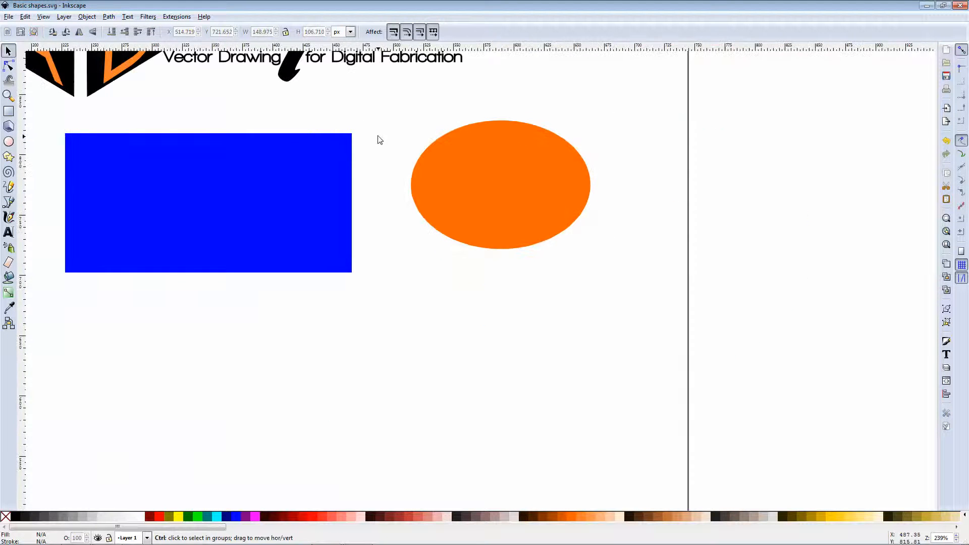
# Step: Draw a green six-cornered star with spoke ratio 0.278 and rounding 0.280, centred between the blue rectangle and the orange ellipse
pyautogui.click(8, 157)
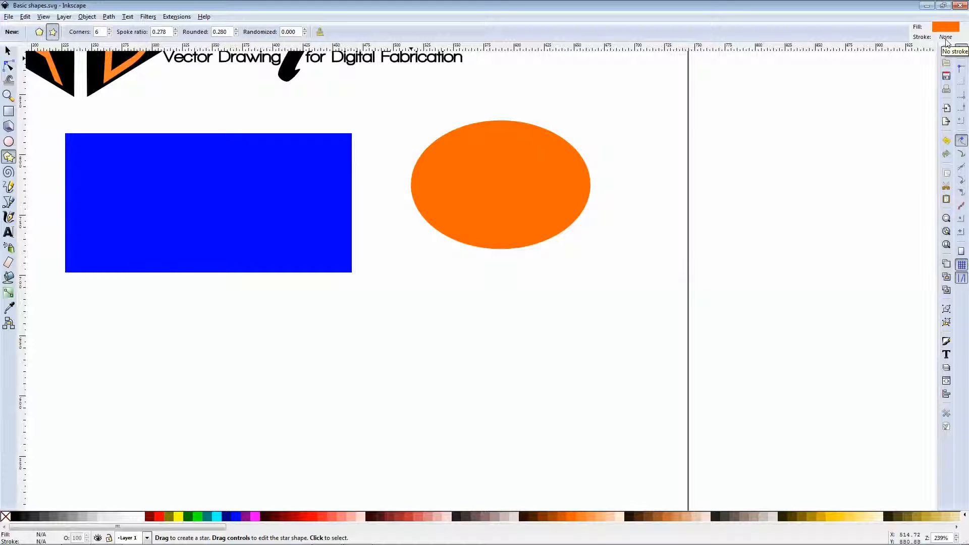
pyautogui.click(189, 516)
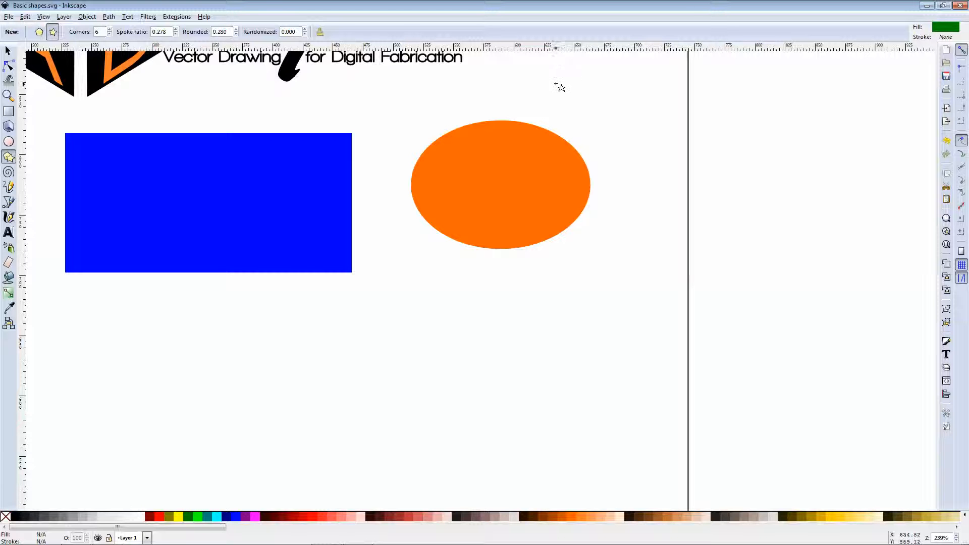
pyautogui.moveTo(391, 191); pyautogui.dragTo(503, 249)
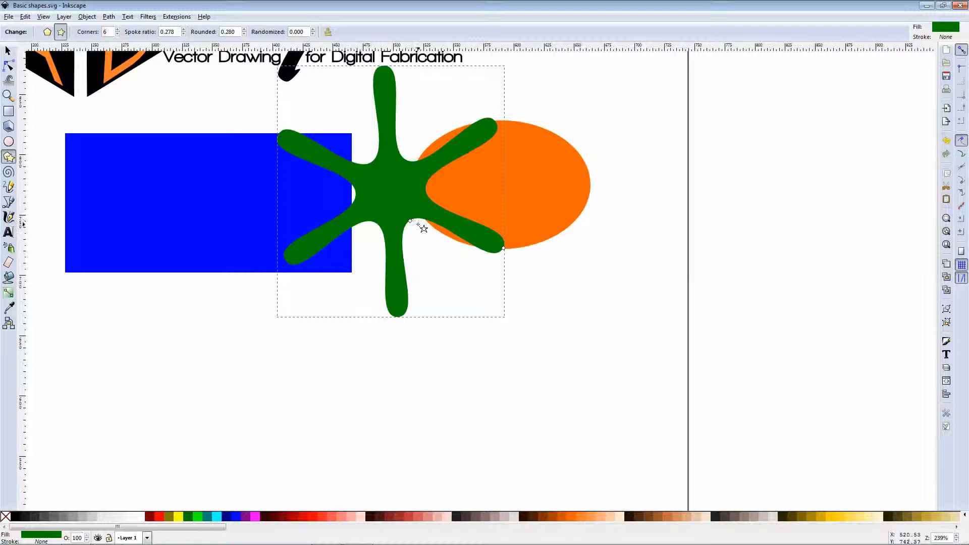
# Step: Enlarge the green star's tip radius and set its spoke ratio to 0.586
pyautogui.moveTo(410, 221); pyautogui.dragTo(432, 251)
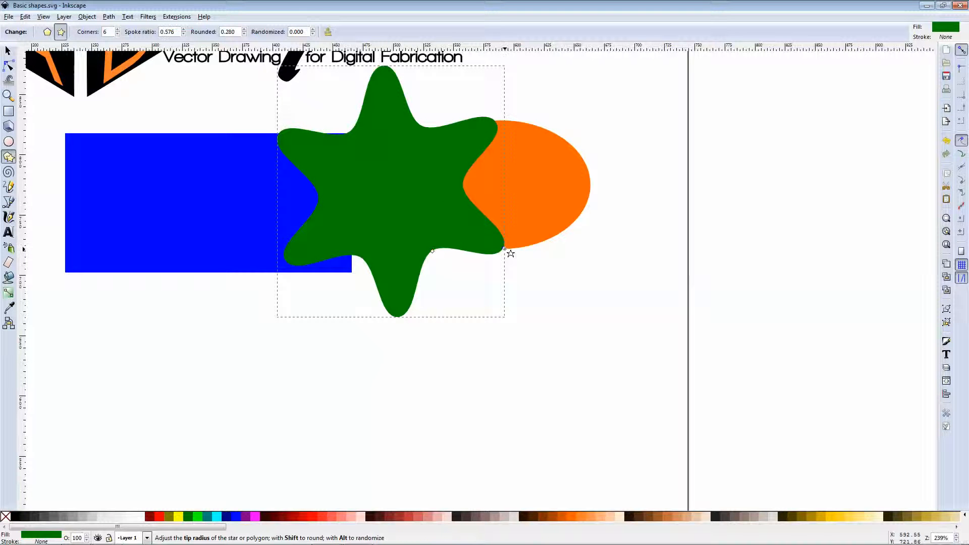
pyautogui.moveTo(504, 248); pyautogui.dragTo(526, 249)
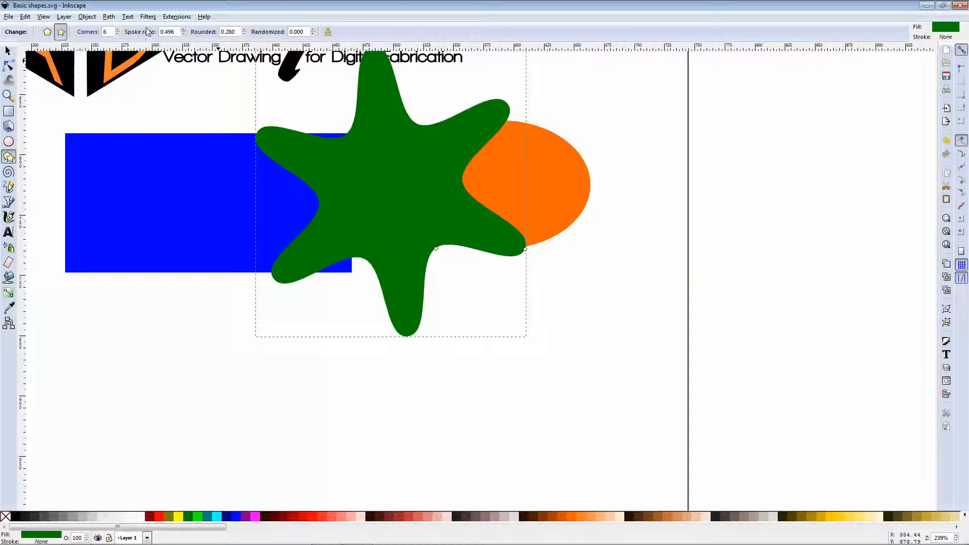
pyautogui.click(183, 29)
pyautogui.click(184, 29)
pyautogui.click(184, 29)
pyautogui.click(184, 29)
pyautogui.click(184, 29)
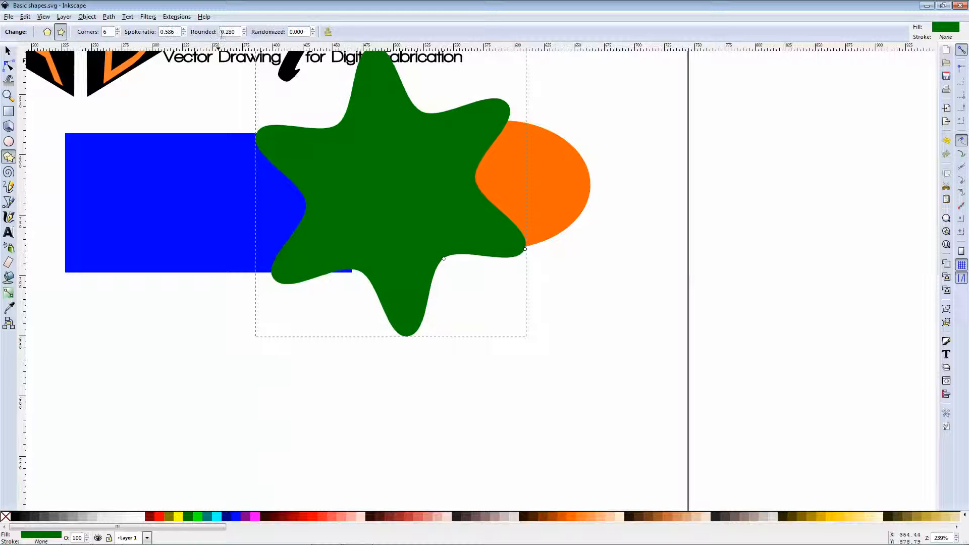
# Step: Set the green star's rounding to 0 so its corners are sharp
pyautogui.click(244, 34)
pyautogui.click(244, 35)
pyautogui.click(244, 35)
pyautogui.click(244, 34)
pyautogui.click(244, 35)
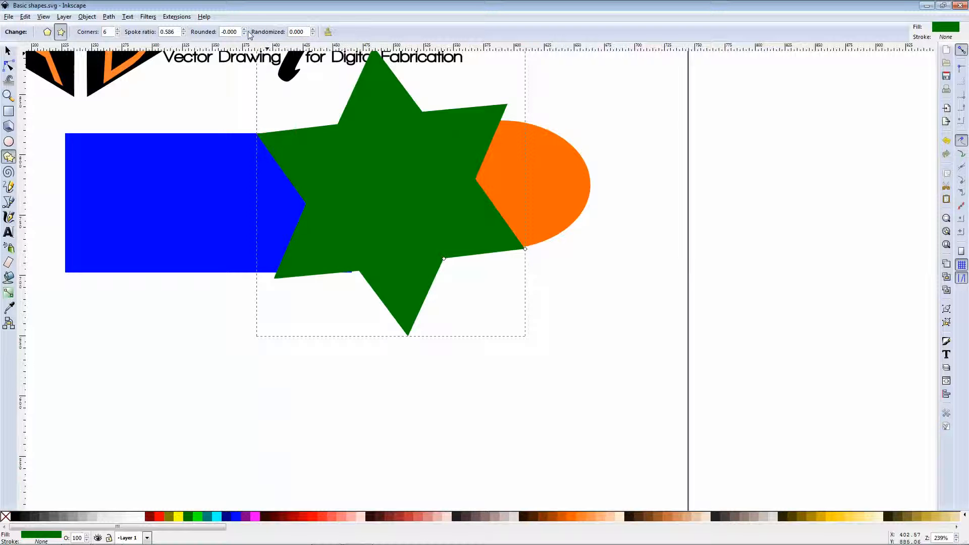
pyautogui.click(245, 29)
pyautogui.write('0')
pyautogui.press('Return')
# Step: Set the green star's randomization to 0.114
pyautogui.scroll(2, 433, 125)
pyautogui.scroll(1, 433, 140)
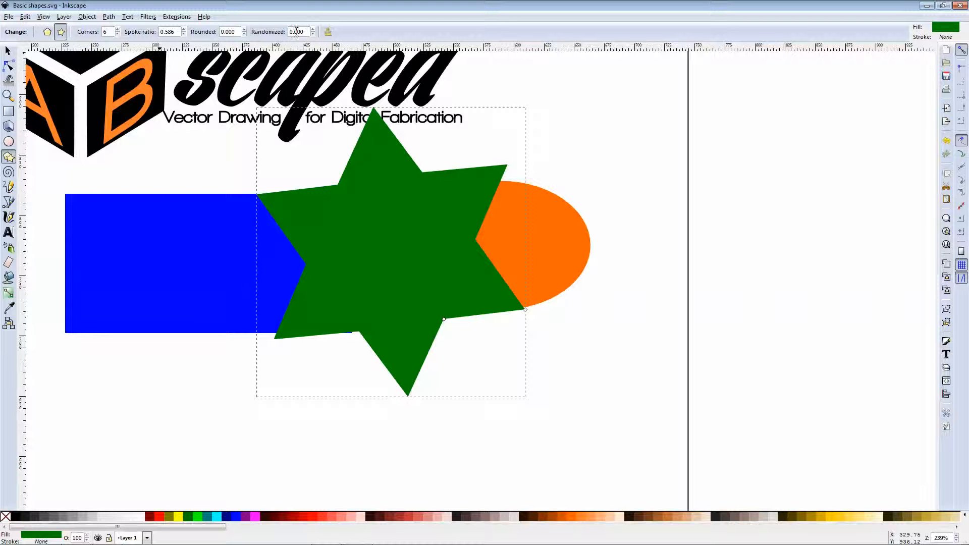
pyautogui.click(312, 30)
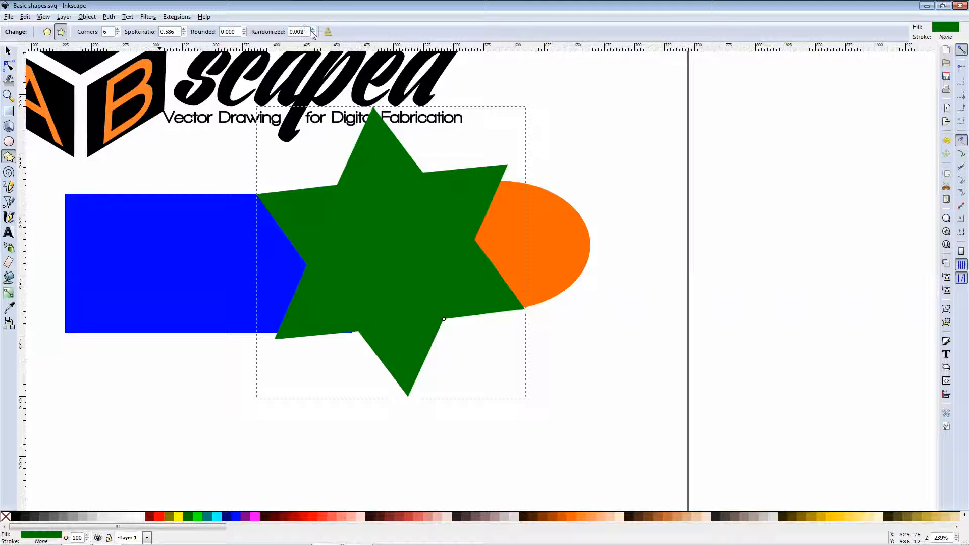
pyautogui.click(312, 30)
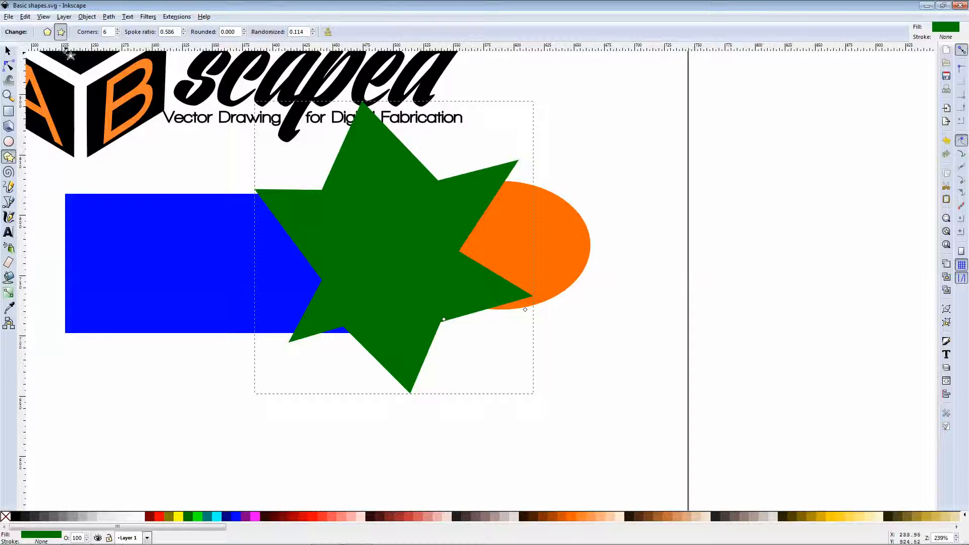
# Step: Convert the green star into a regular polygon and set its randomization to 0
pyautogui.click(47, 32)
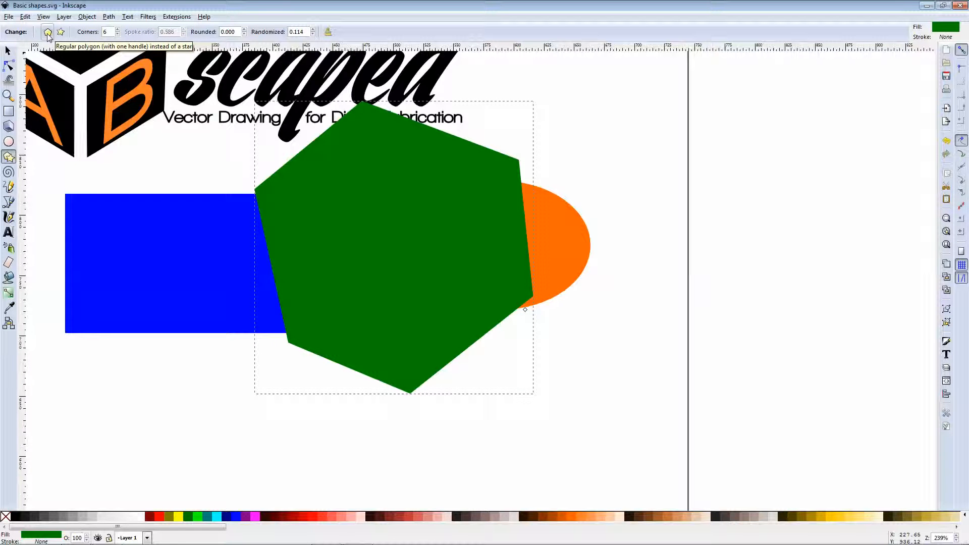
pyautogui.click(314, 36)
pyautogui.click(314, 36)
pyautogui.click(315, 36)
pyautogui.click(315, 36)
pyautogui.click(314, 36)
pyautogui.click(314, 36)
pyautogui.click(315, 36)
pyautogui.click(314, 36)
pyautogui.click(313, 35)
pyautogui.click(313, 34)
pyautogui.click(314, 36)
pyautogui.doubleClick(302, 31)
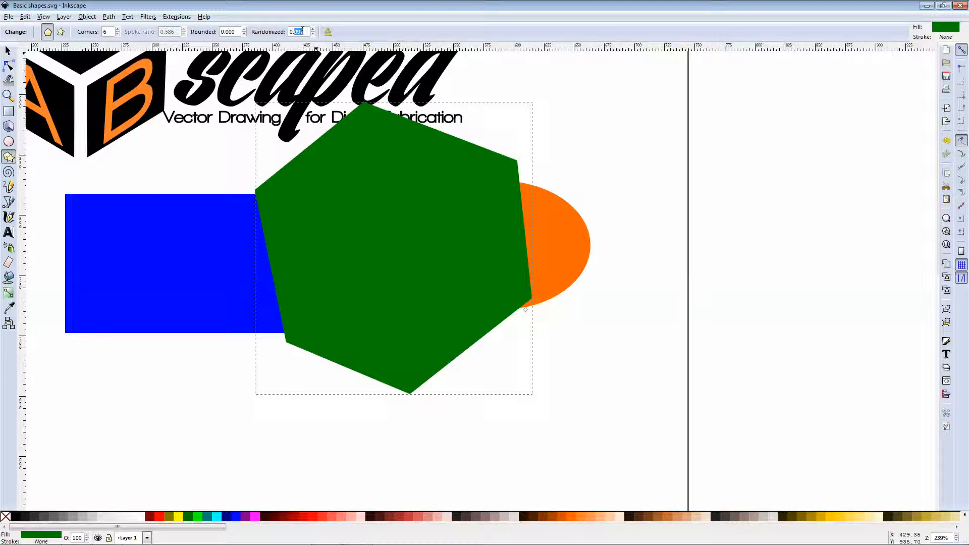
pyautogui.write('0')
pyautogui.press('Return')
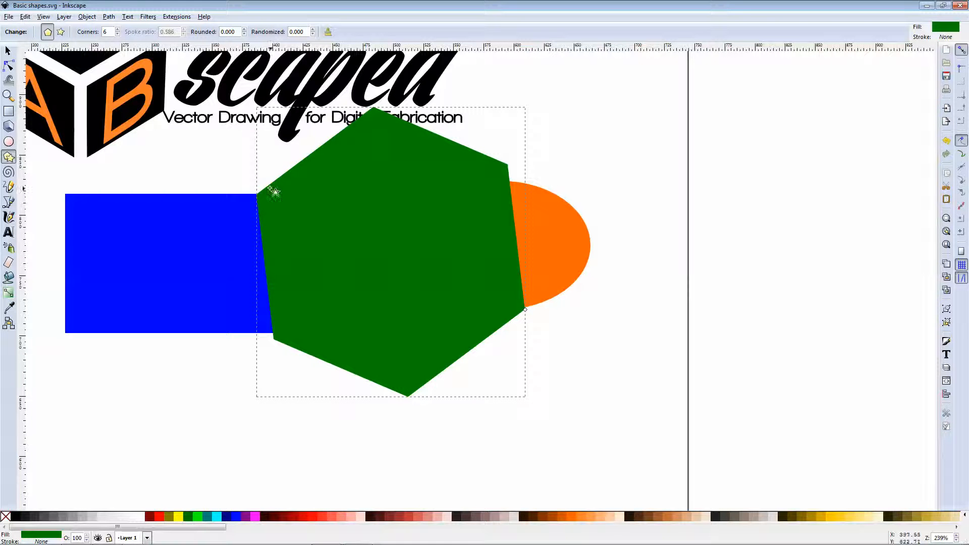
# Step: Give the green polygon 10 corners and move it to the right of the orange ellipse
pyautogui.scroll(4, 116, 32)
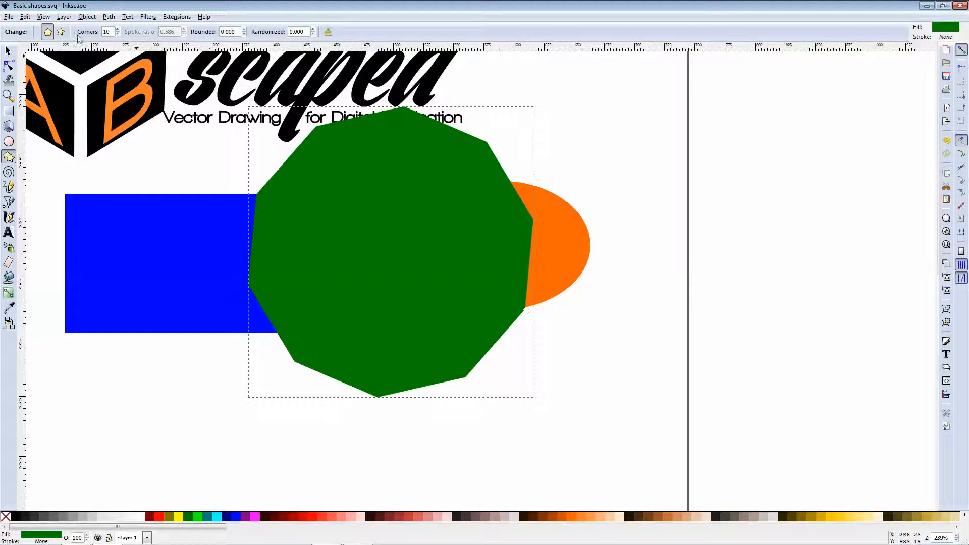
pyautogui.click(8, 51)
pyautogui.moveTo(465, 260); pyautogui.dragTo(808, 261)
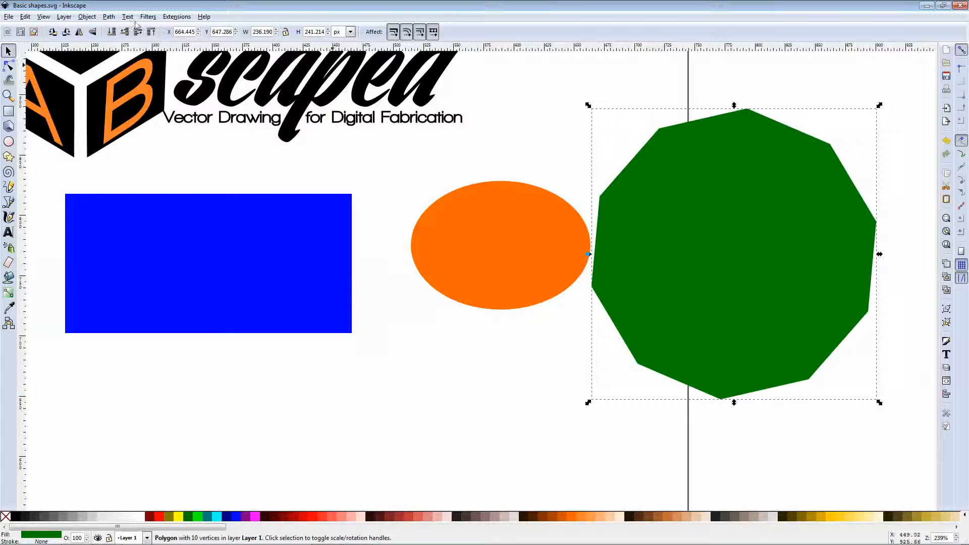
# Step: Set the green polygon's rounding to 0.420 and shift it slightly up and right, clear of the orange ellipse
pyautogui.click(8, 156)
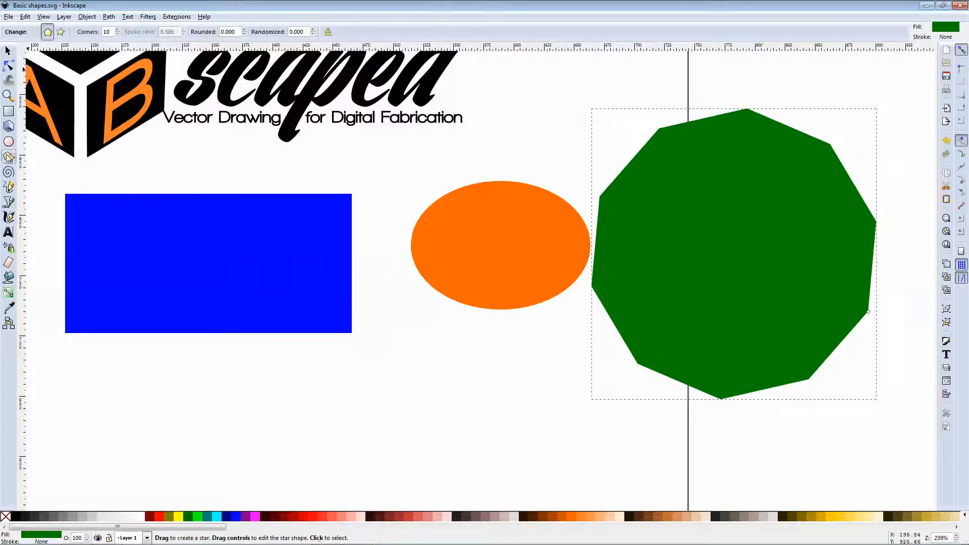
pyautogui.click(244, 29)
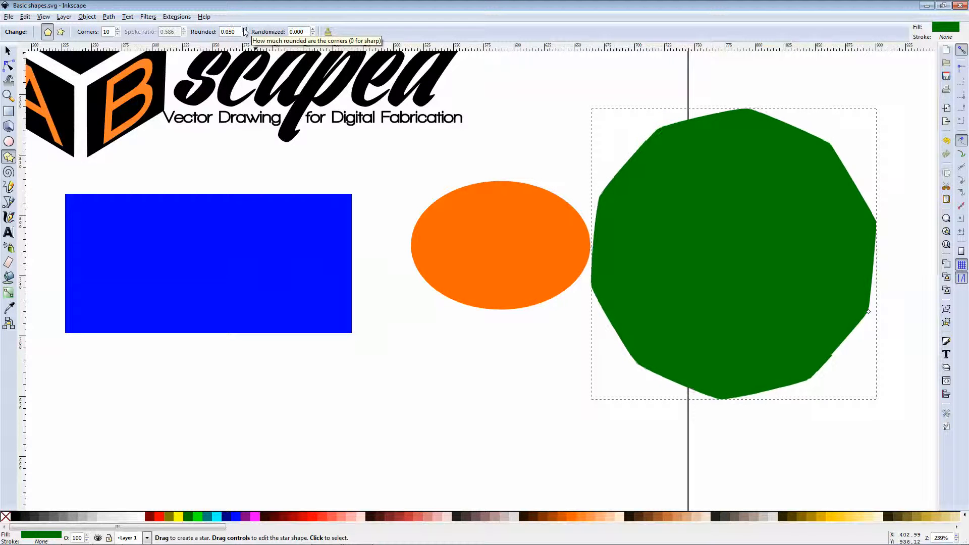
pyautogui.click(243, 34)
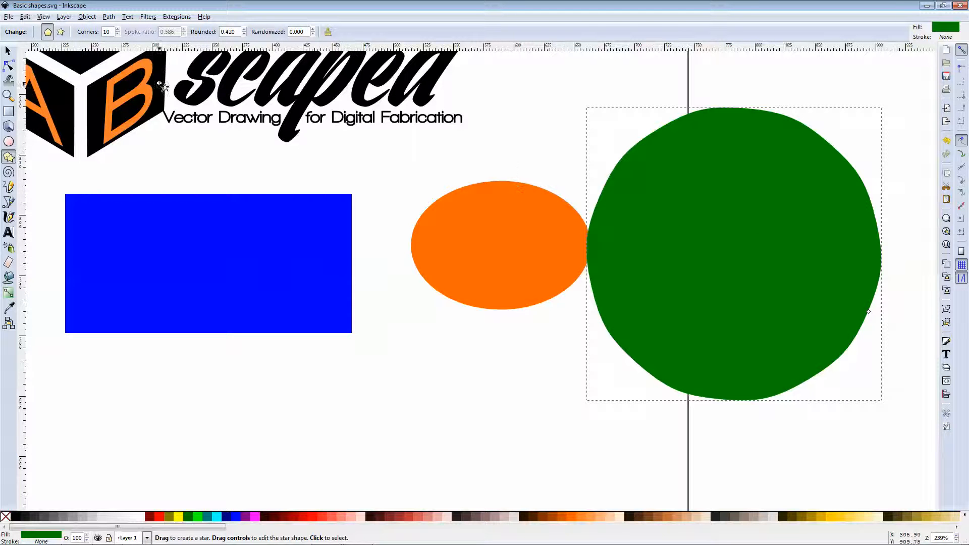
pyautogui.click(8, 50)
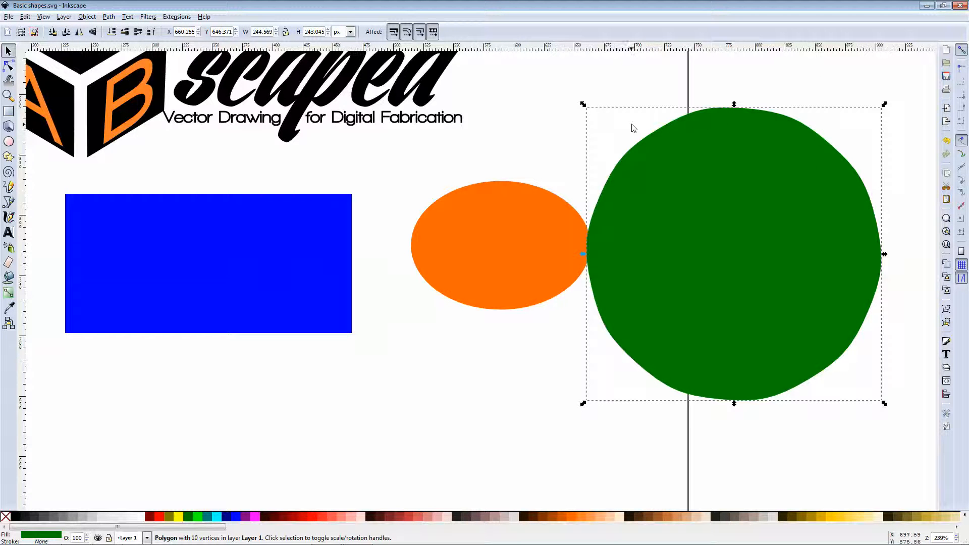
pyautogui.moveTo(750, 195)
pyautogui.mouseDown()
pyautogui.moveTo(782, 204)
pyautogui.moveTo(762, 181)
pyautogui.mouseUp()
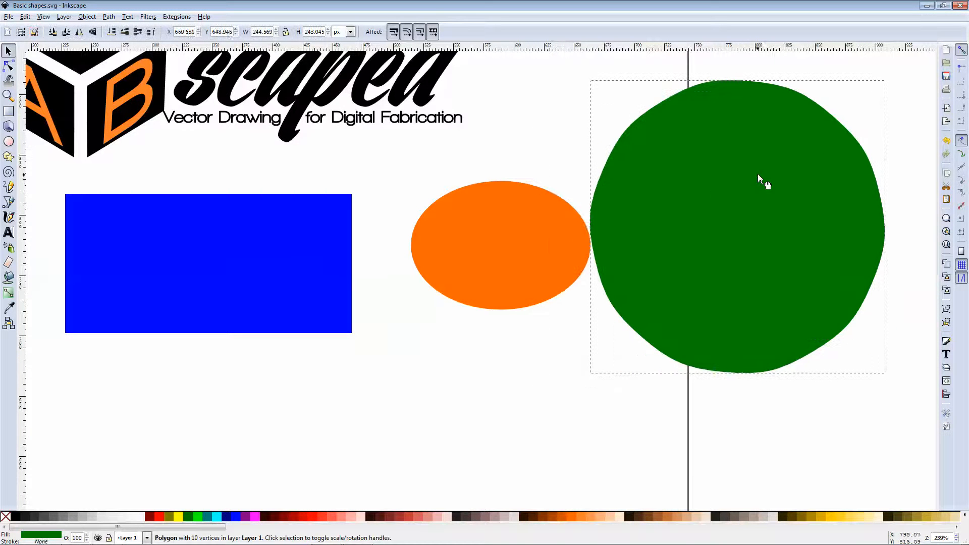
# Step: Draw a rectangle about 222 px wide and 115 px high below the existing shapes and fill it blue
pyautogui.click(8, 111)
pyautogui.scroll(-5, 510, 298)
pyautogui.moveTo(272, 322)
pyautogui.mouseDown()
pyautogui.moveTo(457, 406)
pyautogui.moveTo(504, 456)
pyautogui.moveTo(540, 462)
pyautogui.mouseUp()
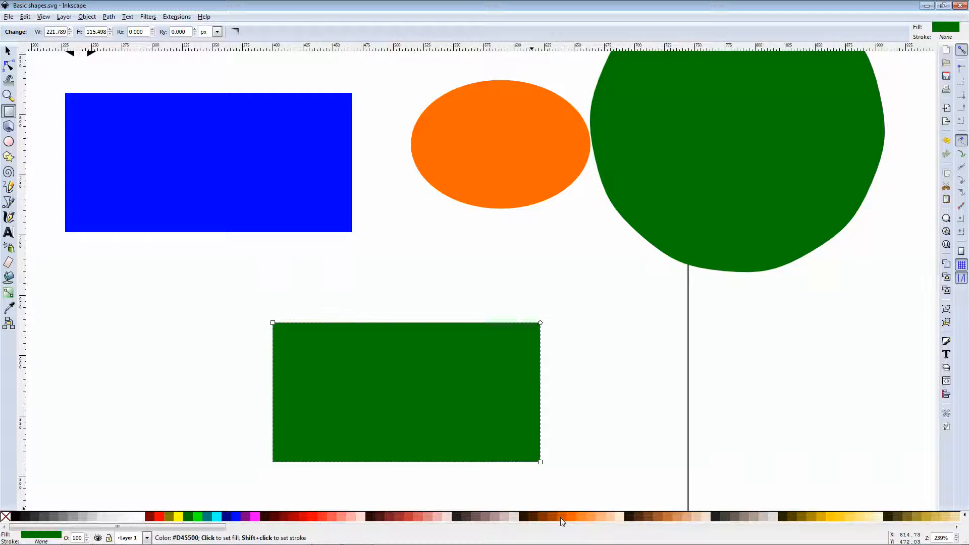
pyautogui.click(576, 516)
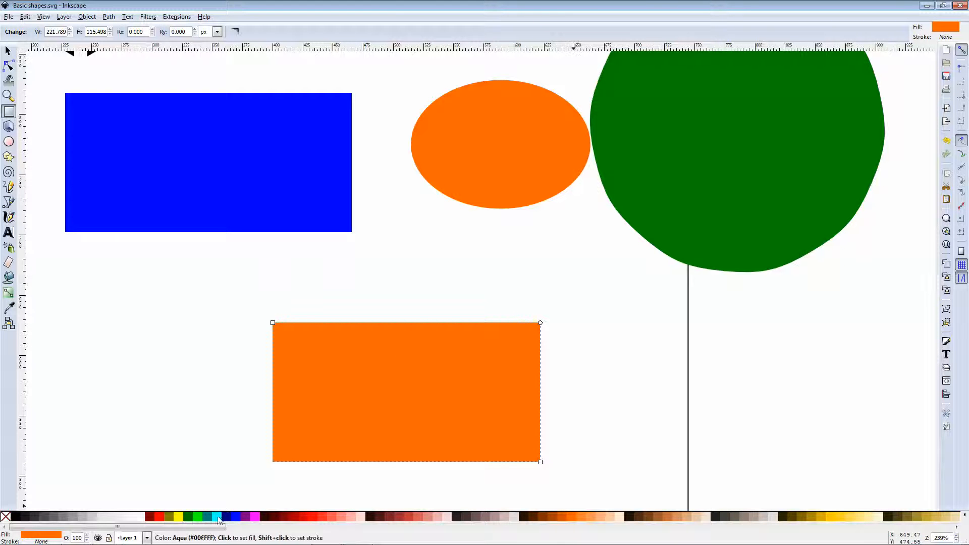
pyautogui.click(235, 516)
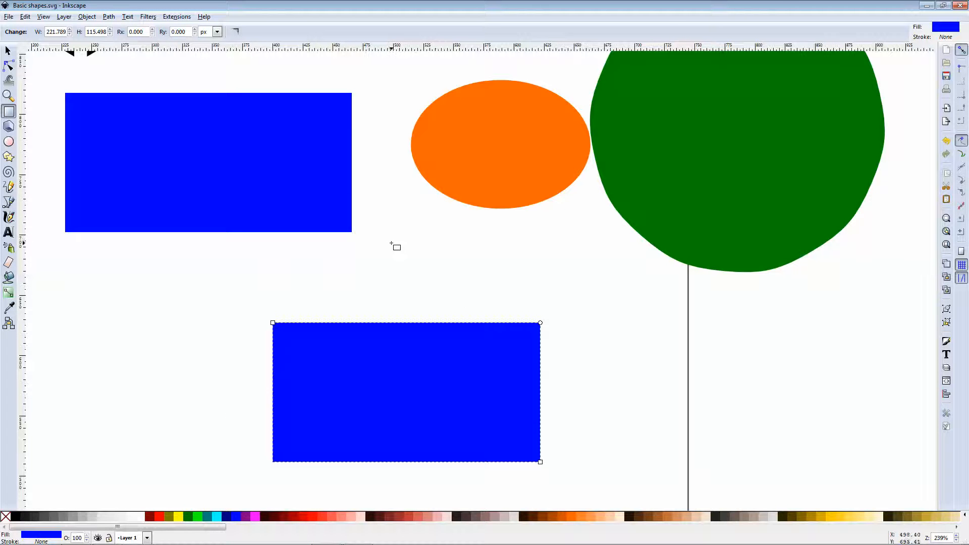
# Step: Draw a trial rectangle beside the lower blue rectangle with the Rectangle tool and undo it
pyautogui.moveTo(339, 333); pyautogui.dragTo(362, 343)
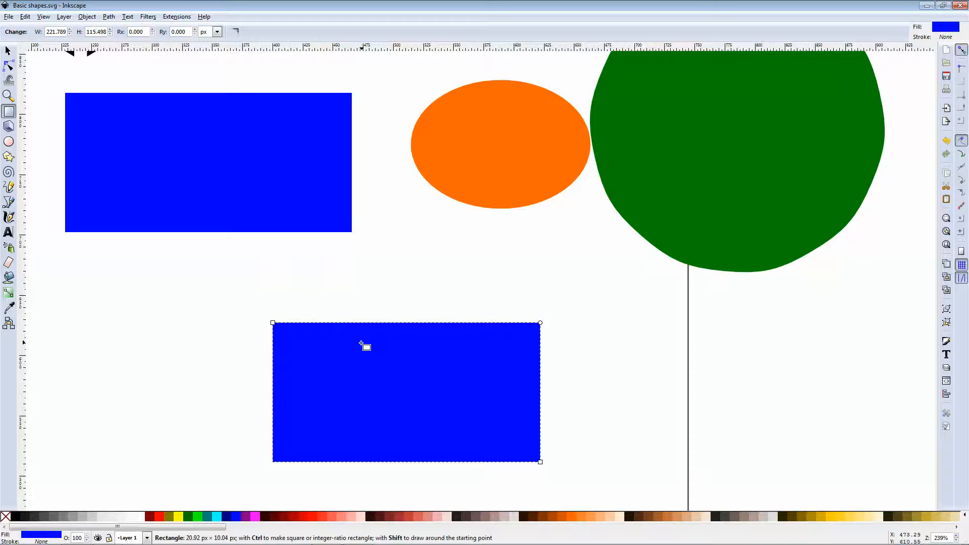
pyautogui.moveTo(540, 331); pyautogui.dragTo(755, 461)
pyautogui.hotkey('ctrl', 'z')
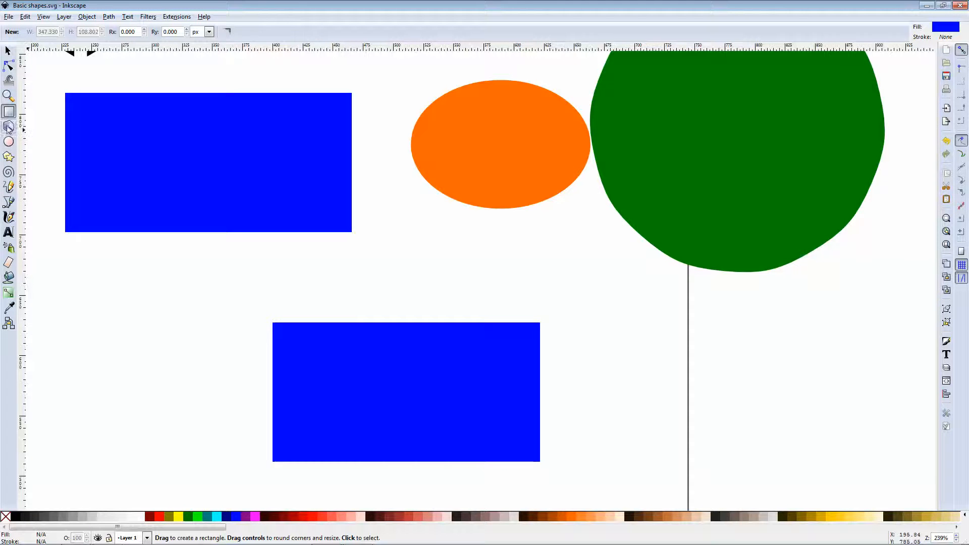
# Step: Move the lower blue rectangle upward, resize it to about 246 px wide and 102 px high, and deselect it
pyautogui.click(7, 50)
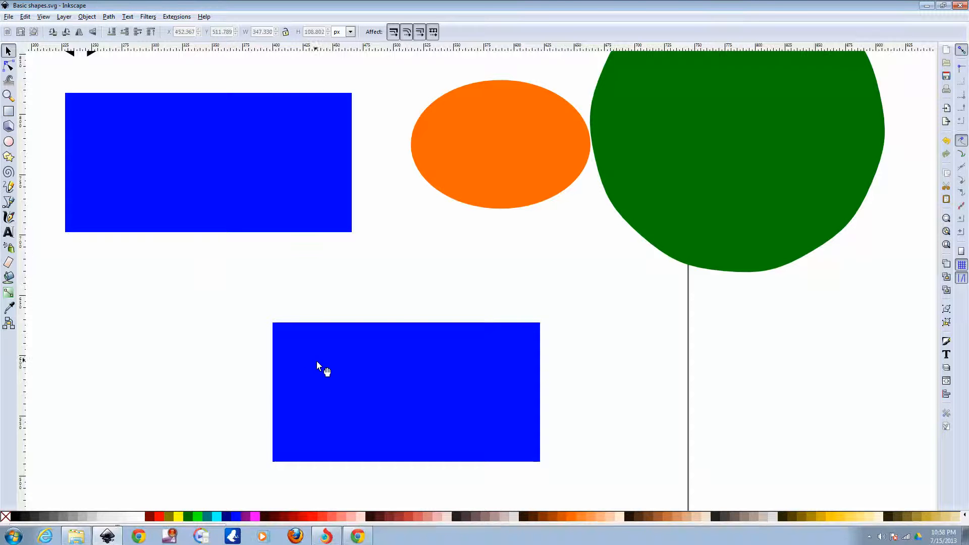
pyautogui.click(521, 382)
pyautogui.moveTo(458, 370); pyautogui.dragTo(433, 297)
pyautogui.moveTo(521, 336); pyautogui.dragTo(550, 337)
pyautogui.moveTo(409, 265)
pyautogui.mouseDown()
pyautogui.moveTo(399, 205)
pyautogui.moveTo(415, 281)
pyautogui.mouseUp()
pyautogui.click(533, 270)
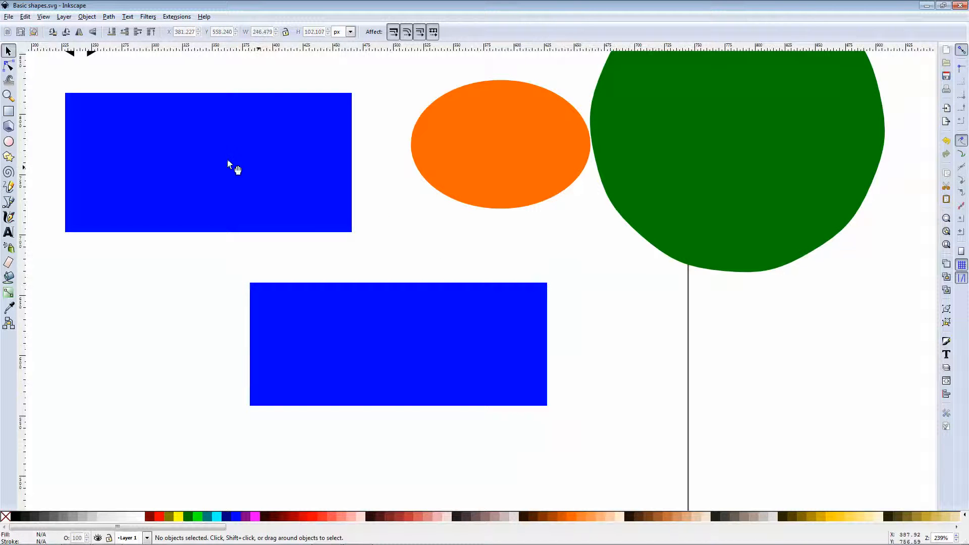
# Step: Draw a perfect blue square with sides of about 155 px below the lower blue rectangle
pyautogui.click(8, 112)
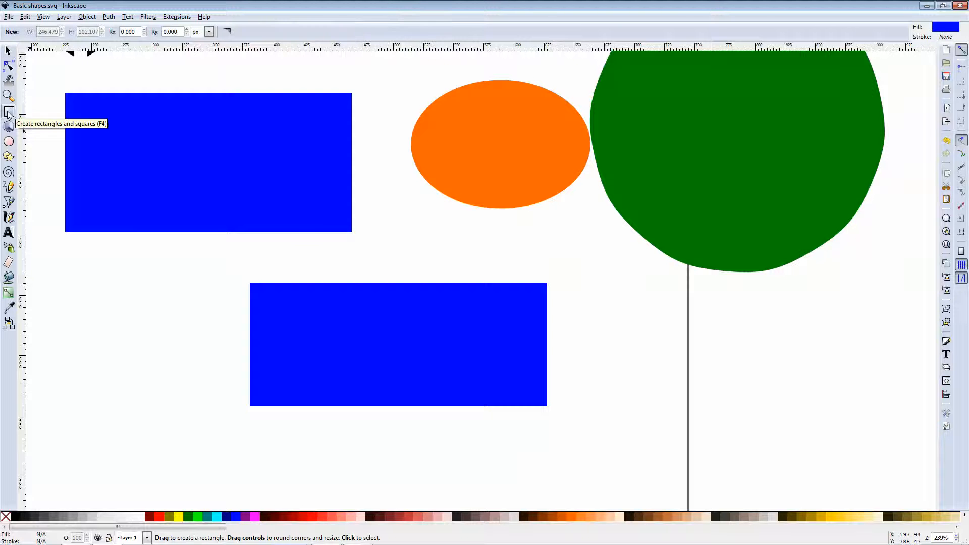
pyautogui.scroll(5, 283, 209)
pyautogui.scroll(-10, 284, 214)
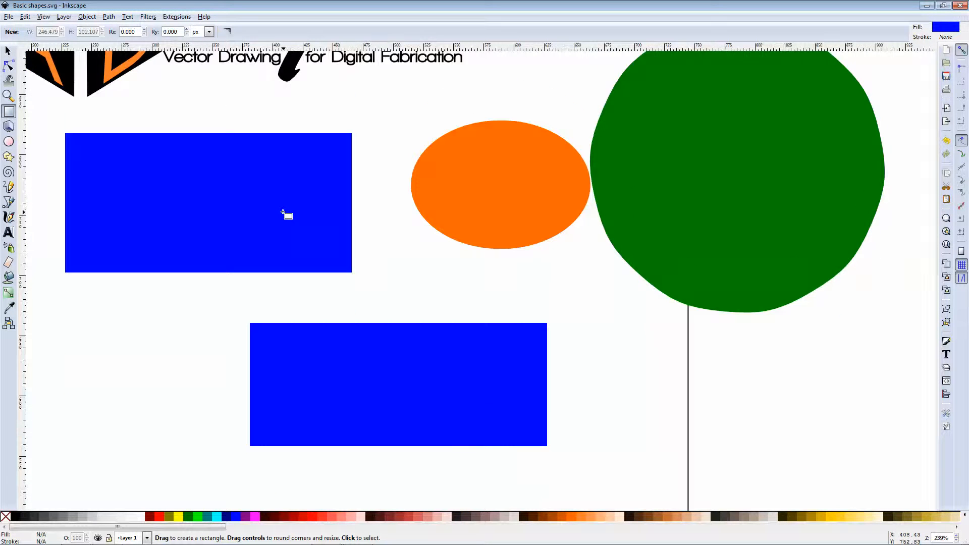
pyautogui.scroll(-2, 447, 214)
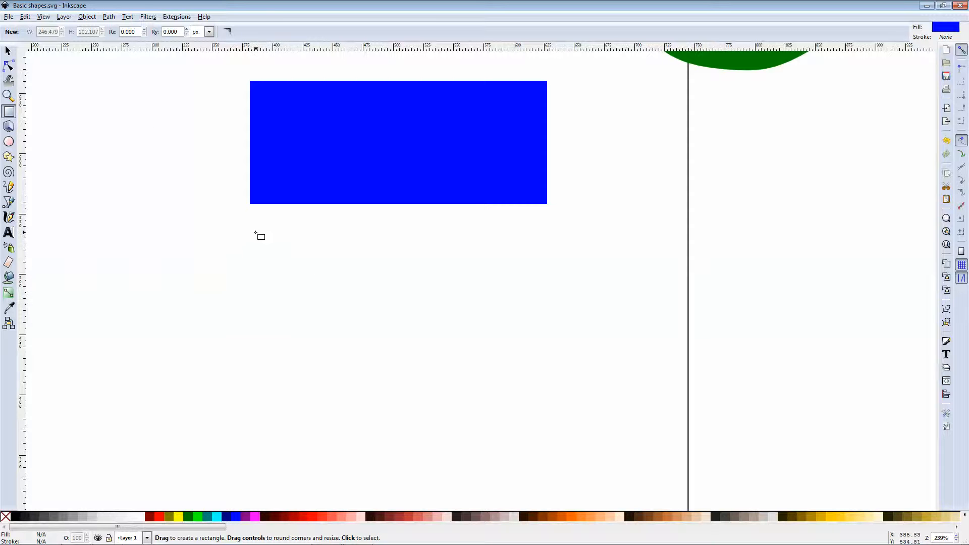
pyautogui.press('ctrl')
pyautogui.moveTo(248, 229)
pyautogui.mouseDown()
pyautogui.moveTo(264, 246)
pyautogui.moveTo(296, 244)
pyautogui.moveTo(296, 257)
pyautogui.moveTo(294, 234)
pyautogui.moveTo(298, 288)
pyautogui.moveTo(304, 296)
pyautogui.moveTo(327, 277)
pyautogui.moveTo(325, 327)
pyautogui.moveTo(370, 287)
pyautogui.moveTo(372, 351)
pyautogui.moveTo(402, 290)
pyautogui.moveTo(430, 263)
pyautogui.moveTo(446, 294)
pyautogui.moveTo(444, 348)
pyautogui.moveTo(435, 366)
pyautogui.moveTo(419, 337)
pyautogui.moveTo(400, 377)
pyautogui.moveTo(444, 346)
pyautogui.moveTo(426, 338)
pyautogui.moveTo(399, 364)
pyautogui.moveTo(396, 324)
pyautogui.moveTo(277, 281)
pyautogui.moveTo(498, 449)
pyautogui.moveTo(376, 315)
pyautogui.moveTo(405, 423)
pyautogui.moveTo(436, 449)
pyautogui.mouseUp()
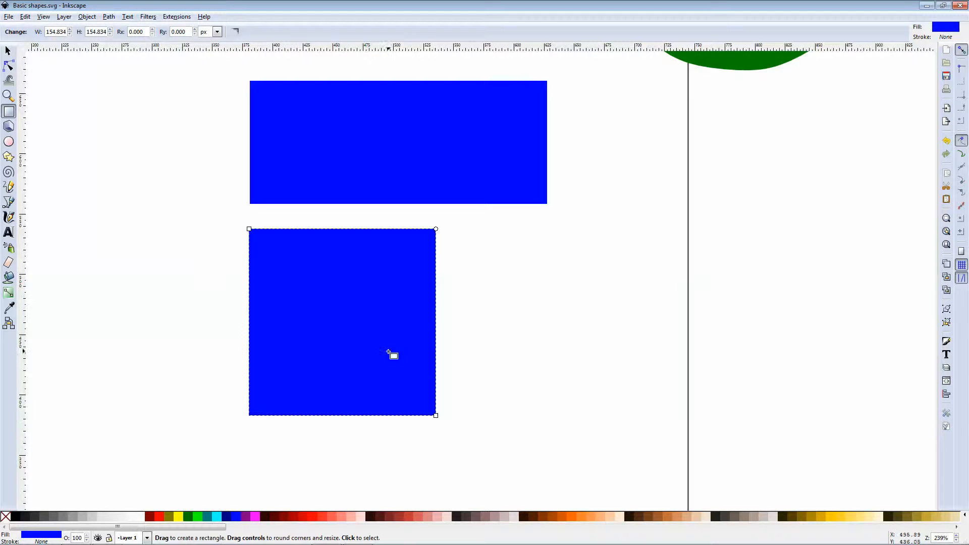
# Step: Fill the new square orange and draw a perfect orange circle about 212 px in diameter to its right, leaving nothing selected
pyautogui.click(7, 52)
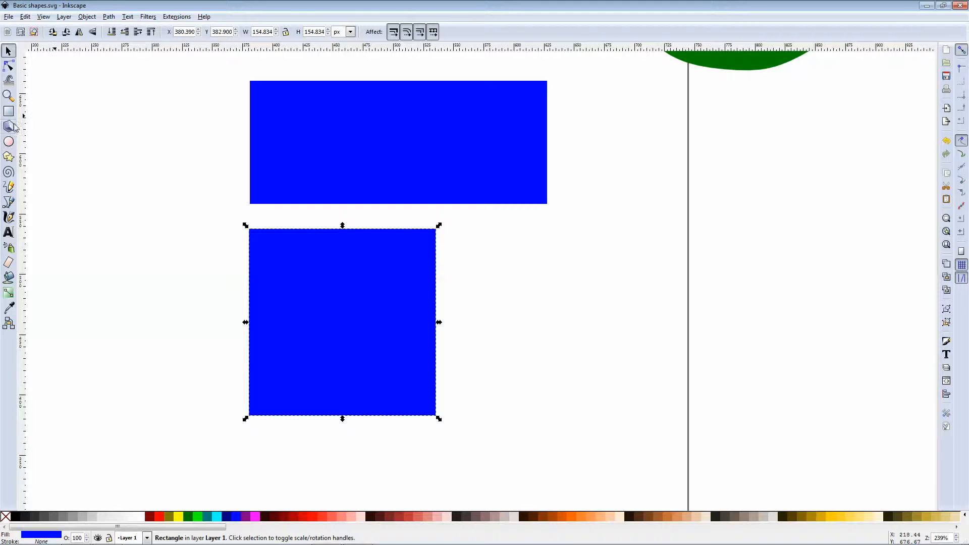
pyautogui.click(9, 141)
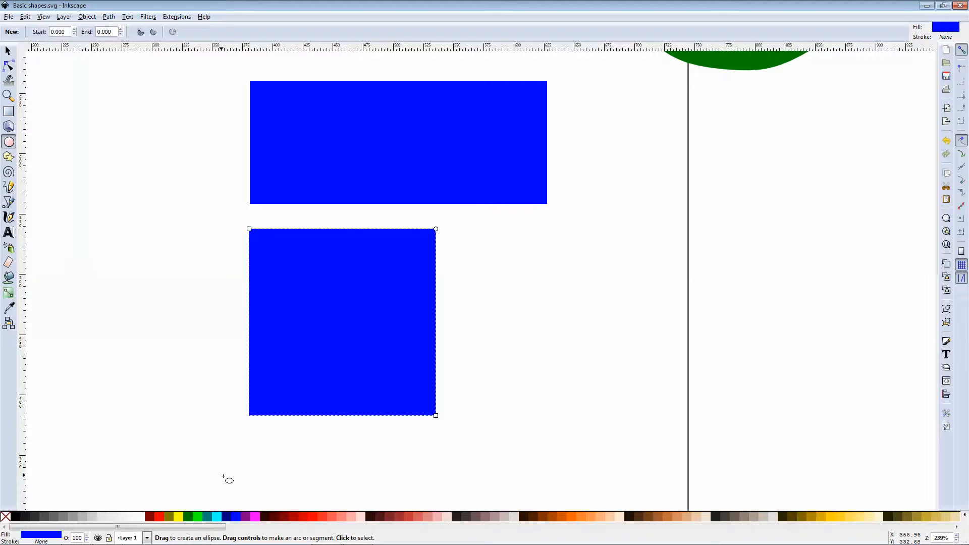
pyautogui.click(573, 516)
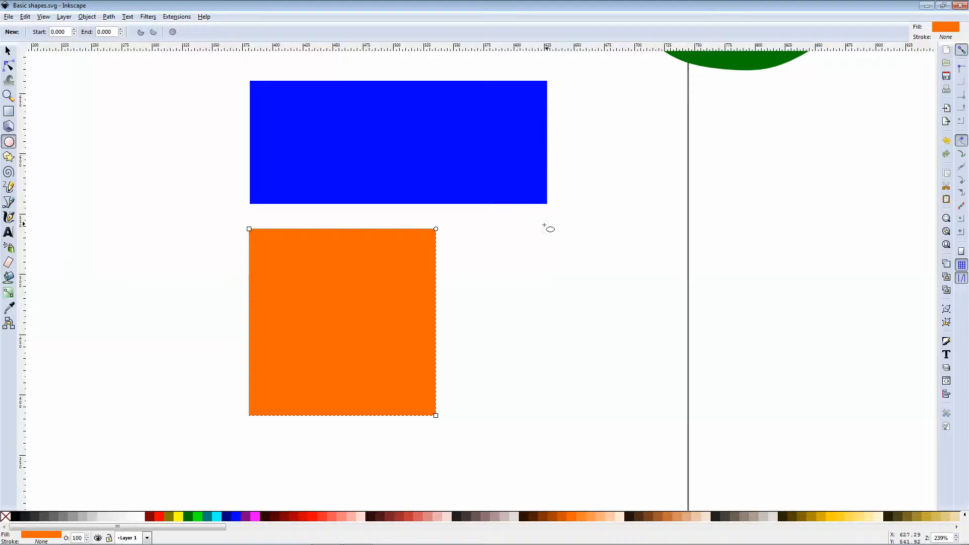
pyautogui.moveTo(508, 220); pyautogui.dragTo(769, 476)
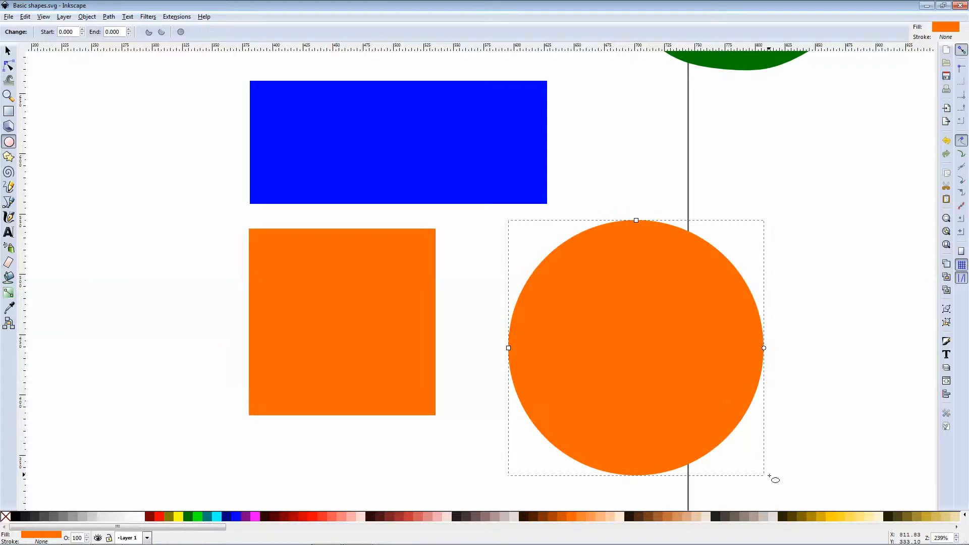
pyautogui.click(8, 50)
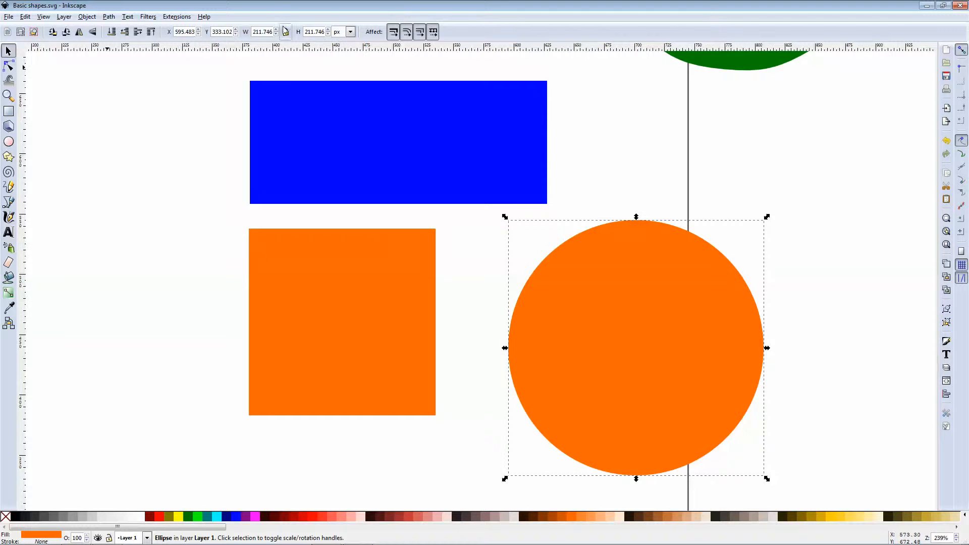
pyautogui.click(646, 146)
# Step: Move the small blue rectangle off the text list to just below the large blue rectangle, and deselect it
pyautogui.scroll(-2, 564, 162)
pyautogui.scroll(3, 727, 219)
pyautogui.scroll(-1, 688, 209)
pyautogui.scroll(2, 615, 192)
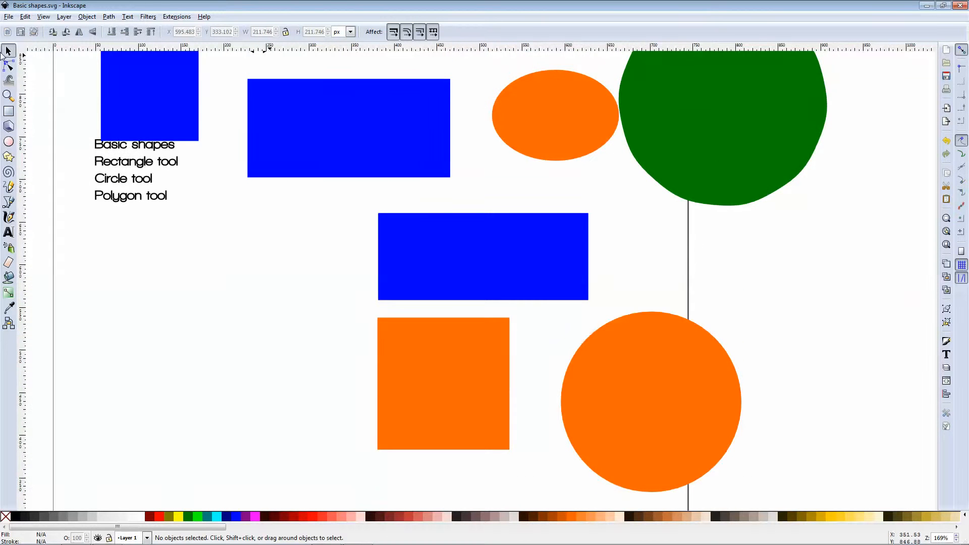
pyautogui.moveTo(170, 124); pyautogui.dragTo(301, 276)
pyautogui.press('Escape')
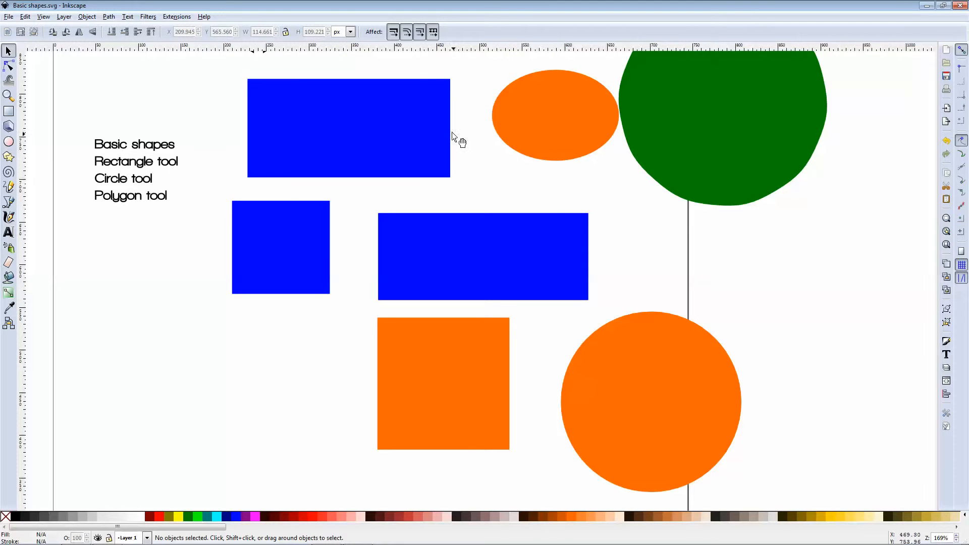
pyautogui.moveTo(317, 257); pyautogui.dragTo(335, 193)
pyautogui.moveTo(329, 202); pyautogui.dragTo(324, 250)
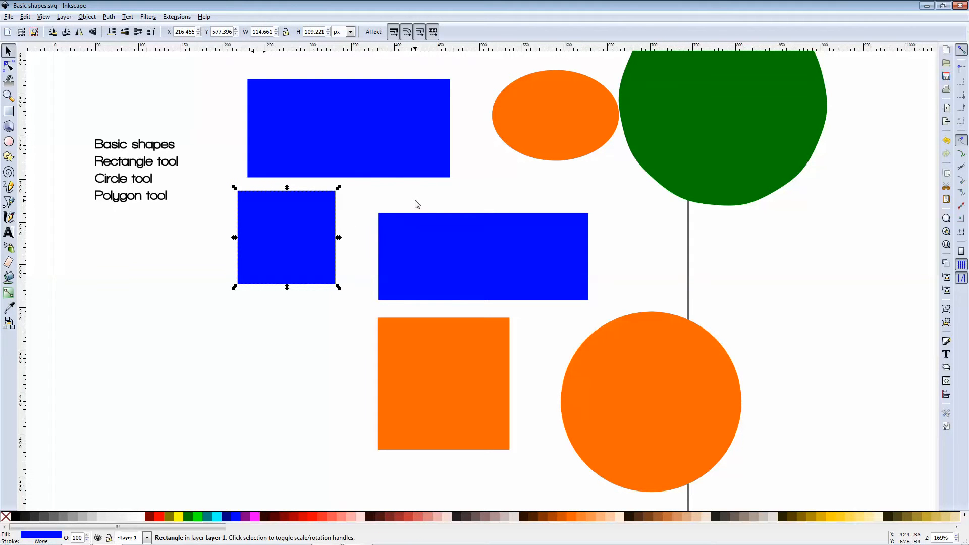
pyautogui.click(213, 217)
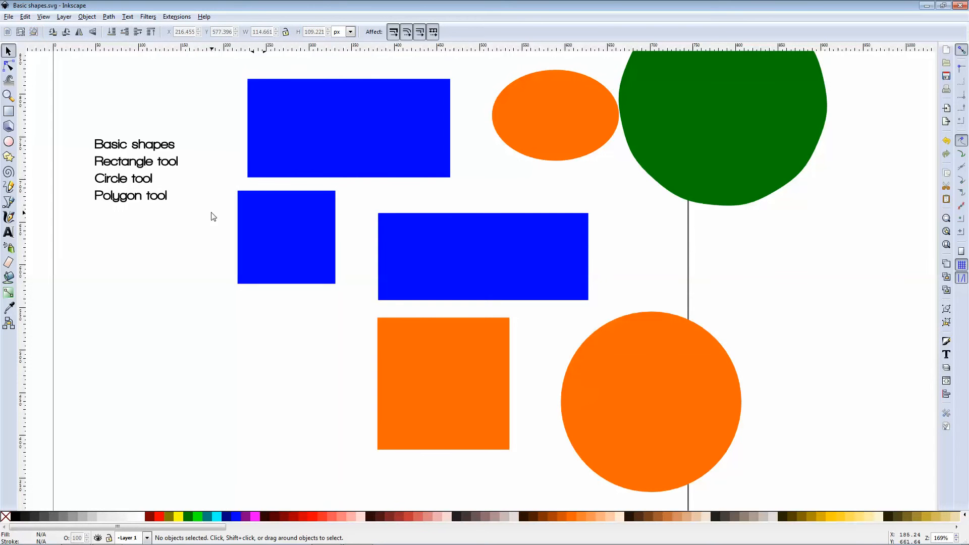
pyautogui.click(14, 534)
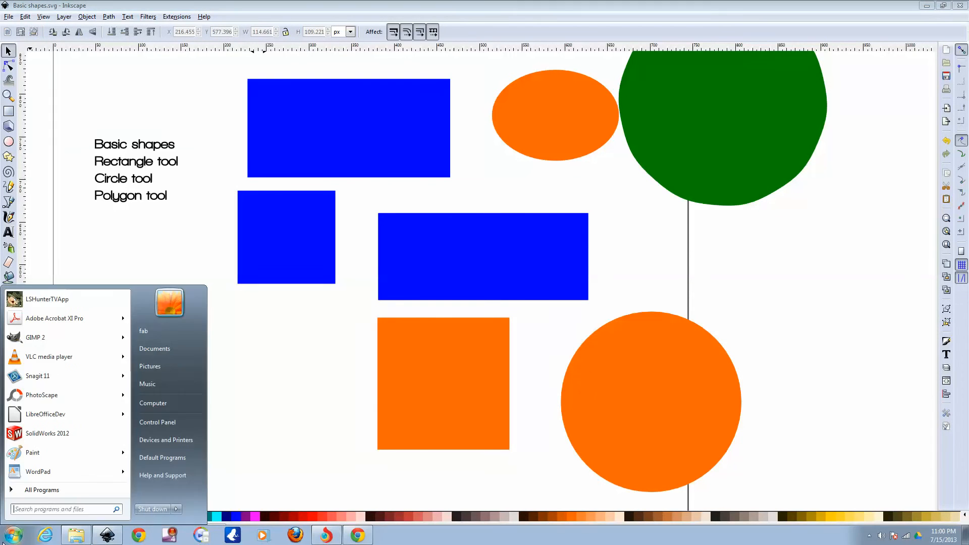
pyautogui.moveTo(121, 375)
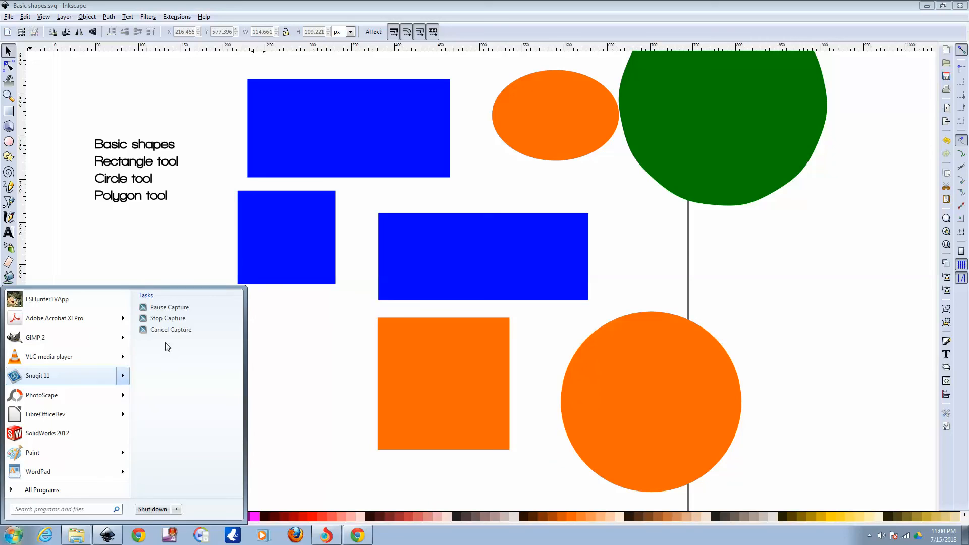